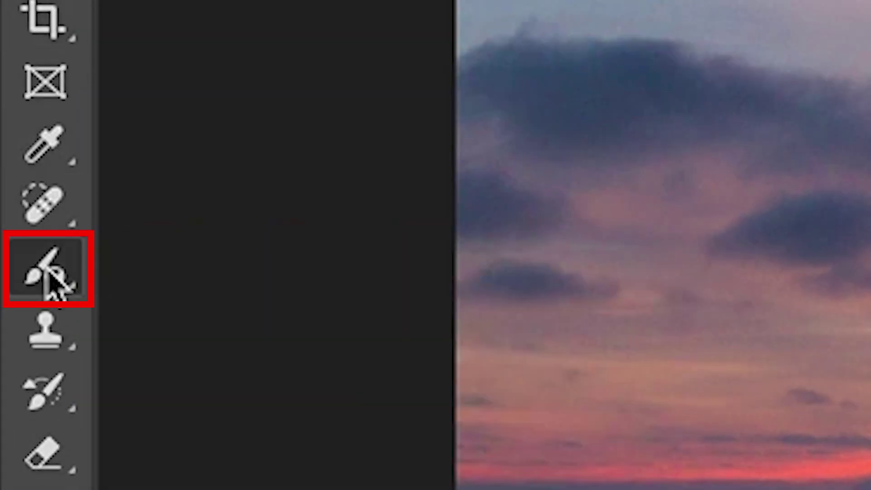
Step: Activate the Adjustment Brush Tool and choose Brightness/Contrast as its adjustment
{"action": "right_click", "coordinate": [54, 279]}
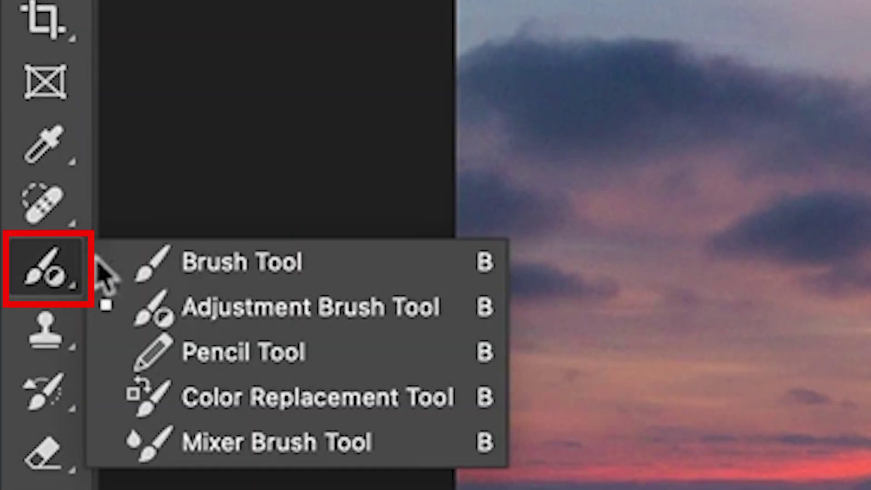
{"action": "left_click", "coordinate": [266, 324]}
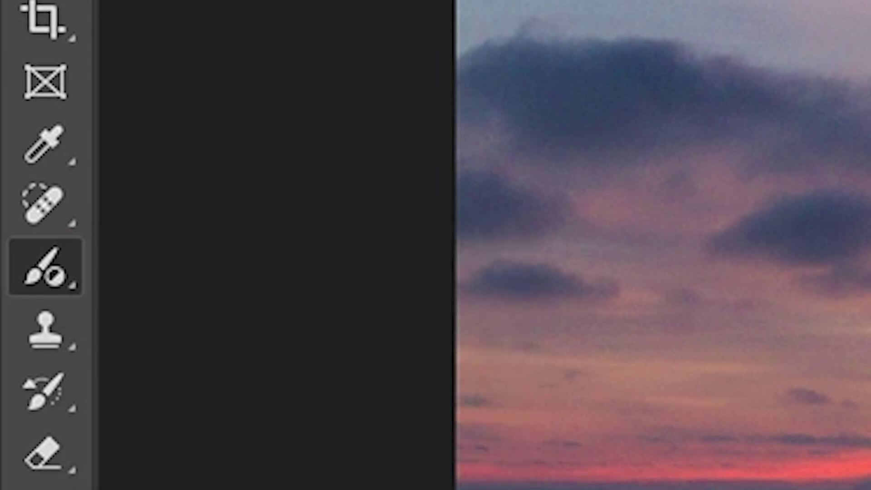
{"action": "left_click", "coordinate": [590, 54]}
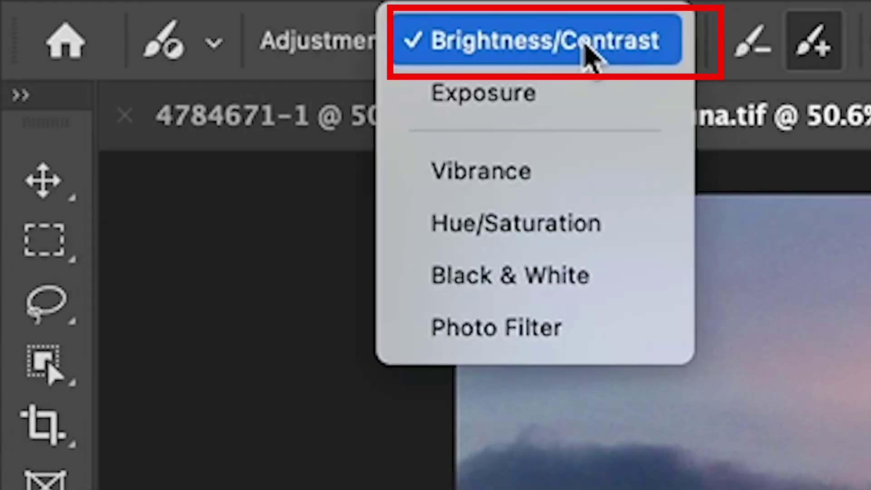
{"action": "left_click", "coordinate": [590, 52]}
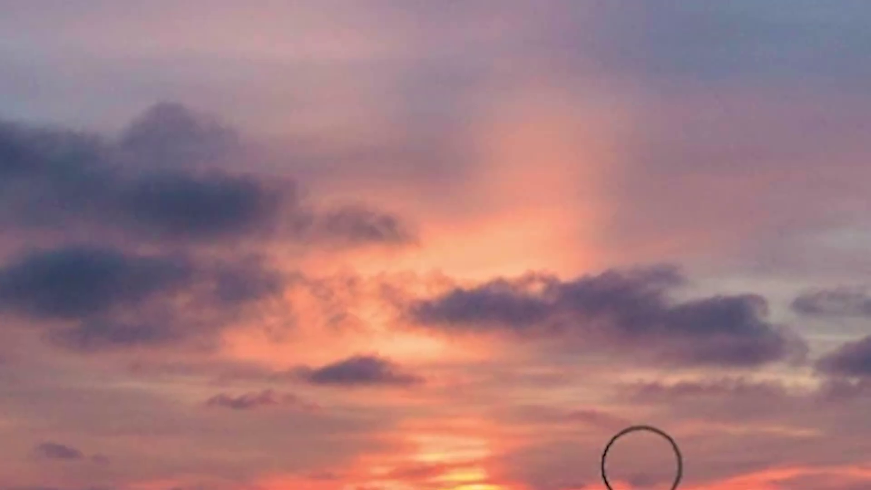
Step: Dab the adjustment onto the sky just above the horizon beside the sunset and raise its brightness to the maximum
{"action": "left_click", "coordinate": [641, 465]}
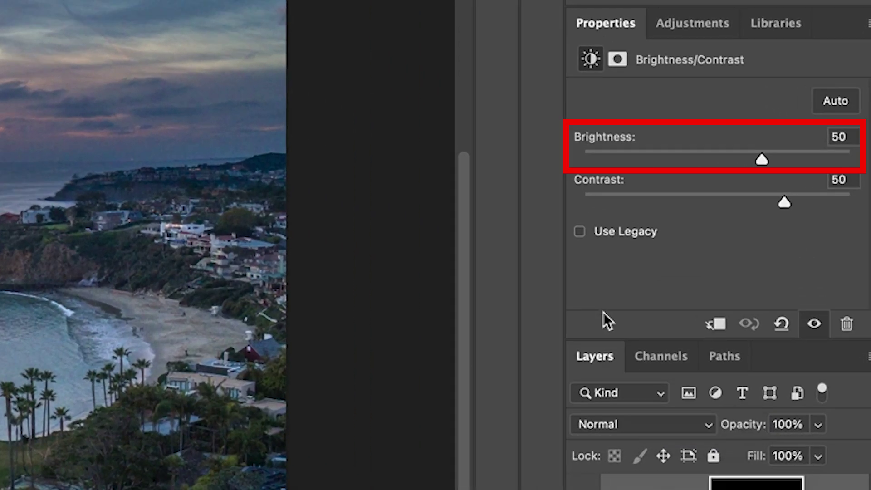
{"action": "left_click_drag", "start_coordinate": [761, 162], "coordinate": [868, 156]}
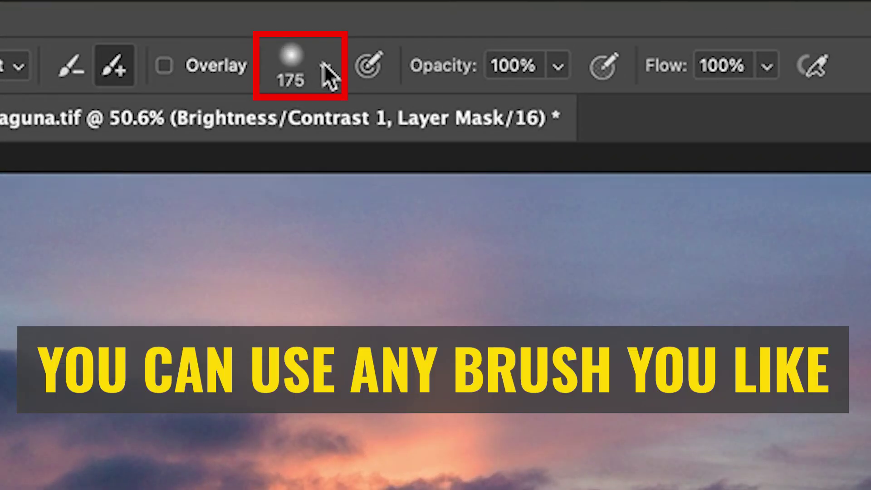
Step: Look over the brush presets, enable pen pressure for brush size, and paint several tapered strokes across the open sea
{"action": "left_click", "coordinate": [324, 68]}
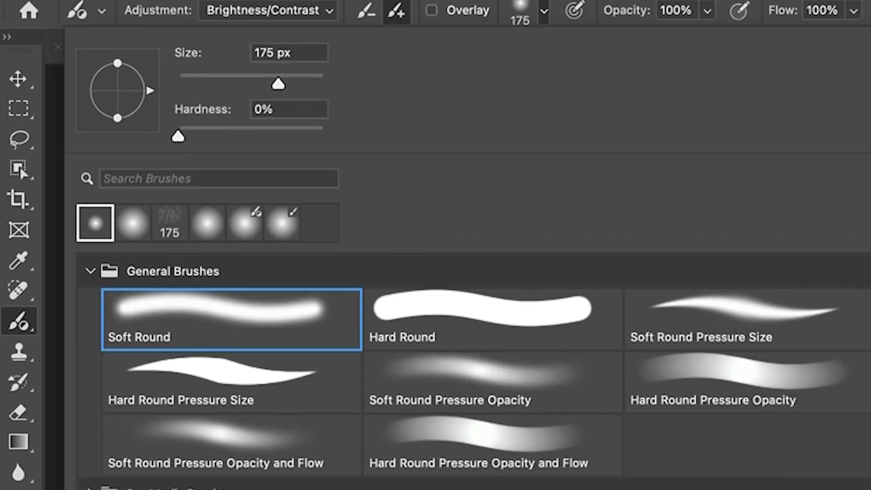
{"action": "left_click", "coordinate": [564, 2]}
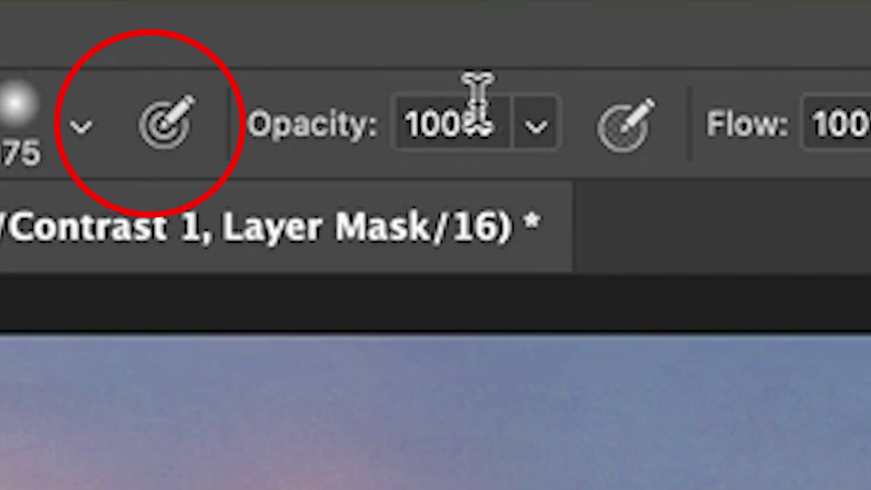
{"action": "left_click", "coordinate": [164, 130]}
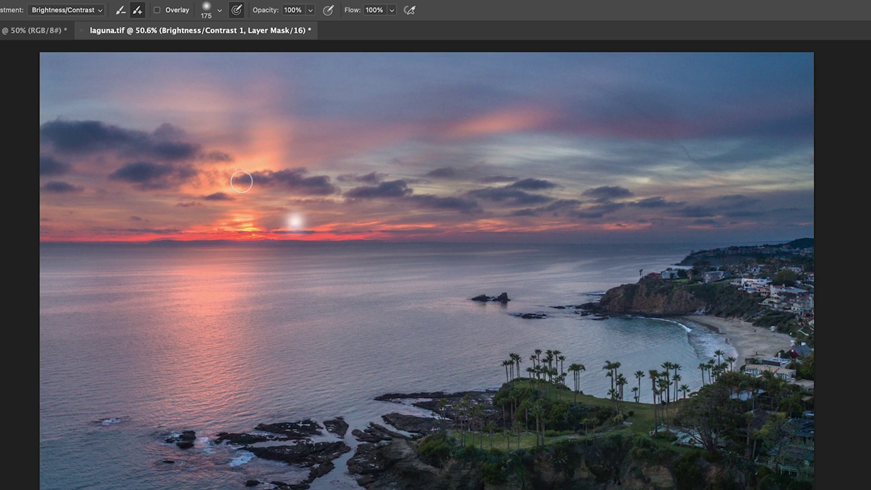
{"action": "left_click_drag", "start_coordinate": [255, 339], "coordinate": [450, 264]}
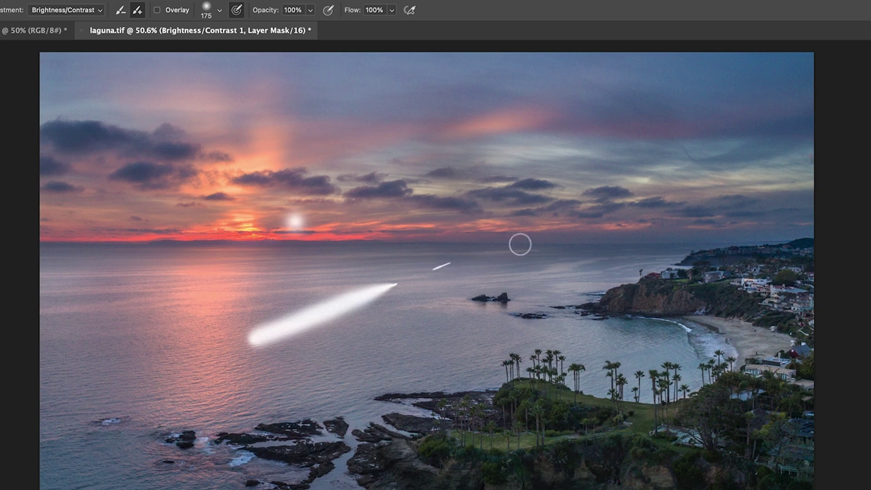
{"action": "left_click_drag", "start_coordinate": [406, 318], "coordinate": [501, 266]}
{"action": "mouse_move", "coordinate": [222, 305]}
{"action": "left_mouse_down"}
{"action": "mouse_move", "coordinate": [411, 258]}
{"action": "mouse_move", "coordinate": [542, 242]}
{"action": "left_mouse_up"}
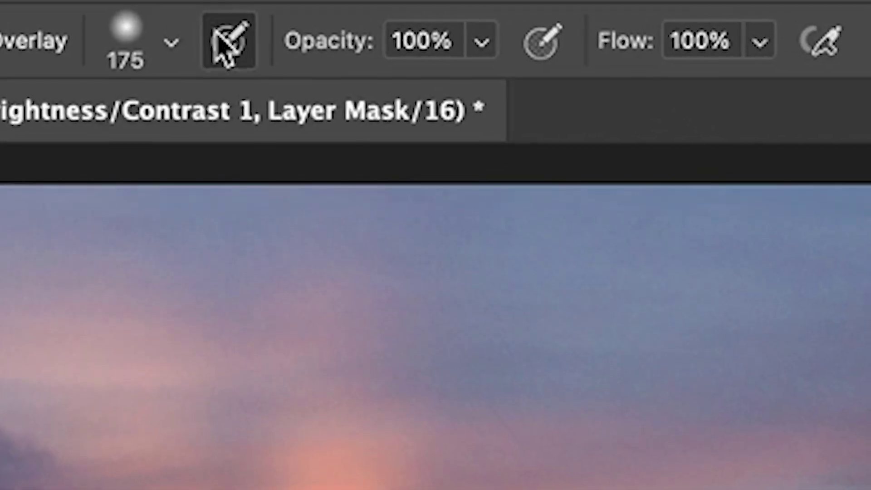
Step: Switch pen pressure control from size to opacity and paint fading strokes across the water and around the sunset
{"action": "left_click", "coordinate": [542, 42]}
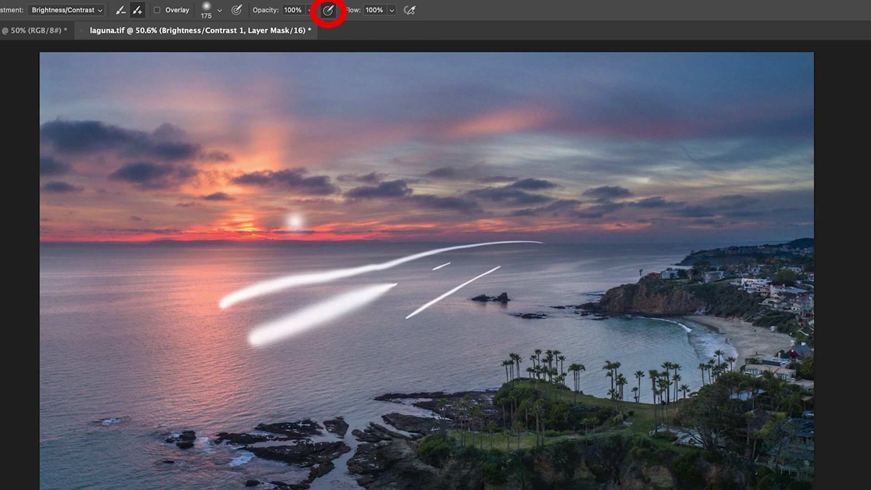
{"action": "mouse_move", "coordinate": [318, 362]}
{"action": "left_mouse_down"}
{"action": "mouse_move", "coordinate": [331, 383]}
{"action": "mouse_move", "coordinate": [590, 279]}
{"action": "mouse_move", "coordinate": [663, 263]}
{"action": "left_mouse_up"}
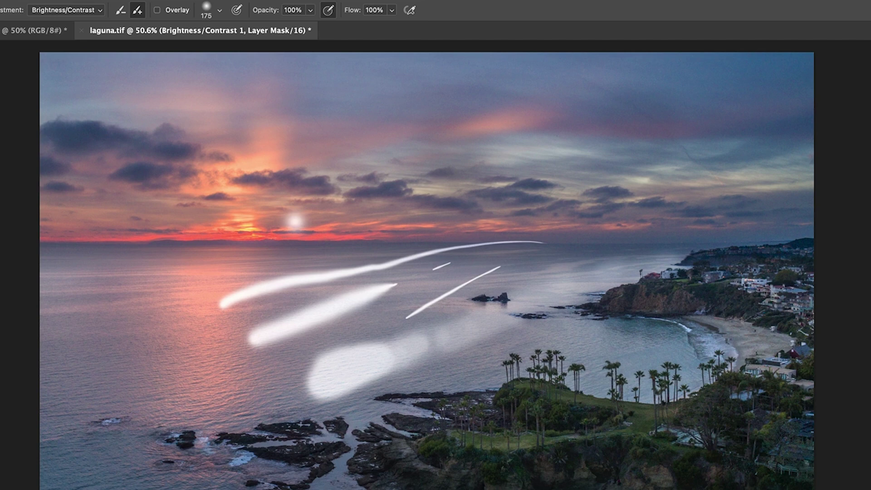
{"action": "left_click", "coordinate": [93, 256]}
{"action": "mouse_move", "coordinate": [144, 222]}
{"action": "left_mouse_down"}
{"action": "mouse_move", "coordinate": [199, 192]}
{"action": "mouse_move", "coordinate": [110, 267]}
{"action": "mouse_move", "coordinate": [225, 207]}
{"action": "mouse_move", "coordinate": [138, 278]}
{"action": "mouse_move", "coordinate": [203, 260]}
{"action": "mouse_move", "coordinate": [200, 273]}
{"action": "mouse_move", "coordinate": [241, 268]}
{"action": "left_mouse_up"}
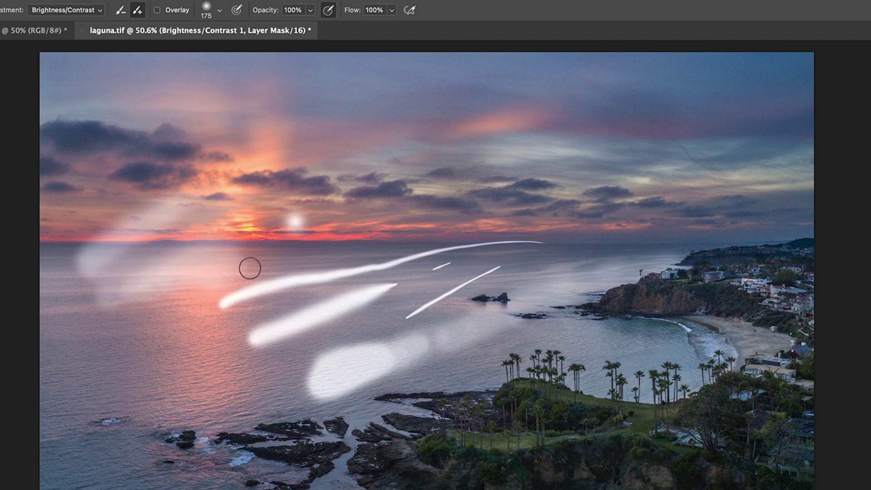
{"action": "mouse_move", "coordinate": [122, 225]}
{"action": "left_mouse_down"}
{"action": "mouse_move", "coordinate": [109, 234]}
{"action": "mouse_move", "coordinate": [158, 144]}
{"action": "mouse_move", "coordinate": [158, 151]}
{"action": "left_mouse_up"}
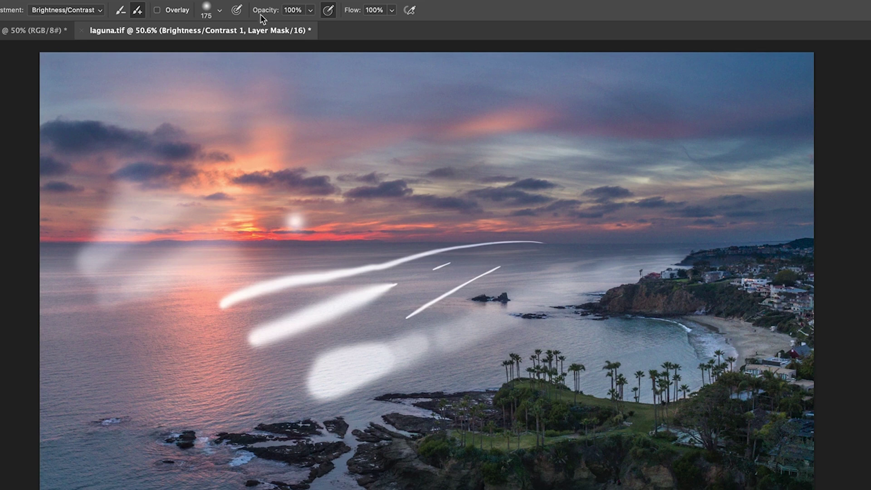
Step: Open the Brush Settings and set the Opacity Jitter control under Transfer to Pen Pressure
{"action": "left_click", "coordinate": [328, 10]}
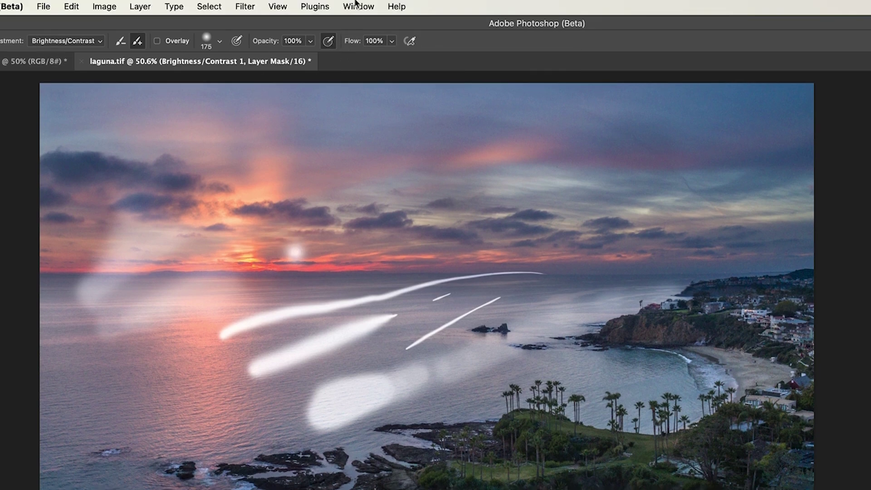
{"action": "left_click", "coordinate": [357, 6]}
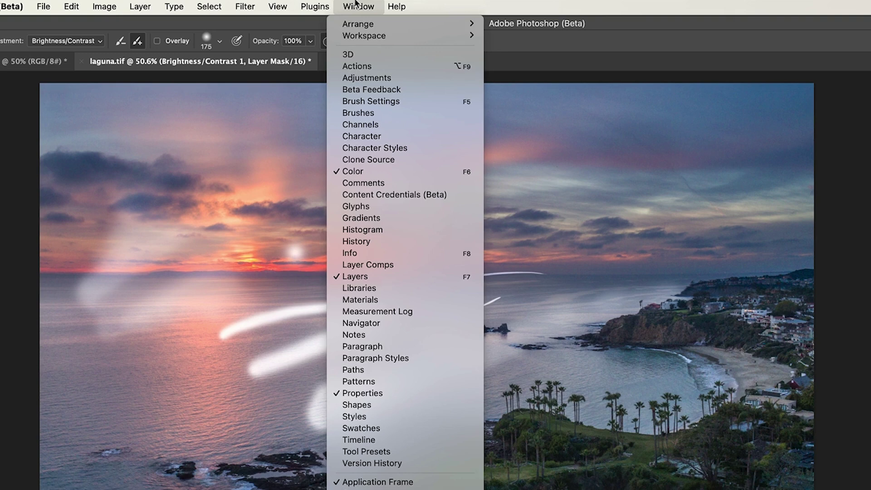
{"action": "left_click", "coordinate": [371, 102]}
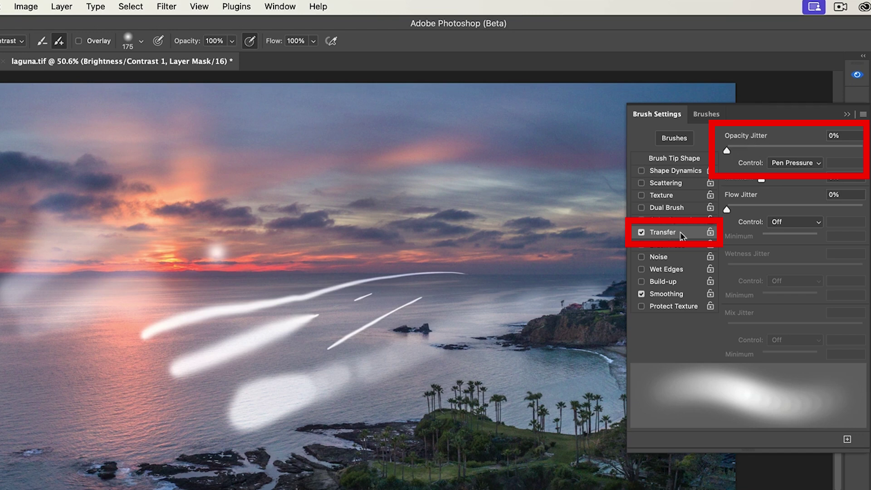
{"action": "left_click", "coordinate": [794, 163]}
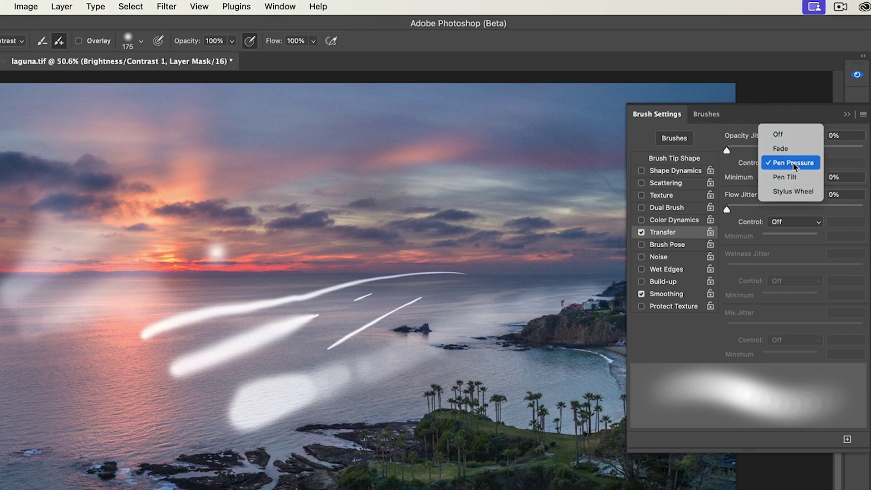
{"action": "left_click", "coordinate": [793, 162]}
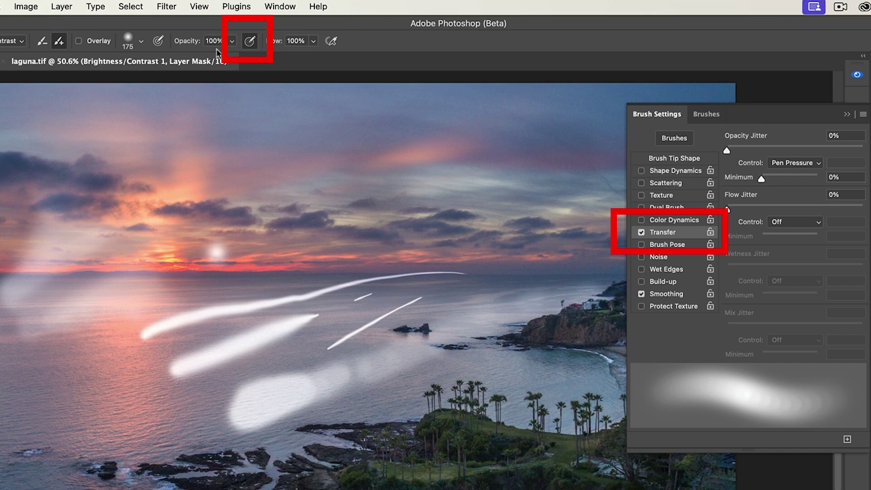
Step: Turn off pen pressure for opacity, and toggle pen pressure for size on and back off
{"action": "left_click", "coordinate": [251, 42]}
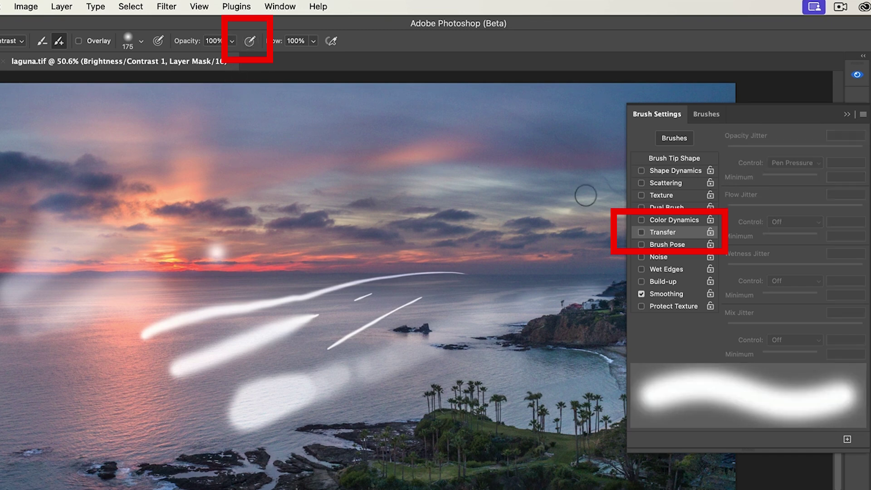
{"action": "left_click", "coordinate": [157, 42]}
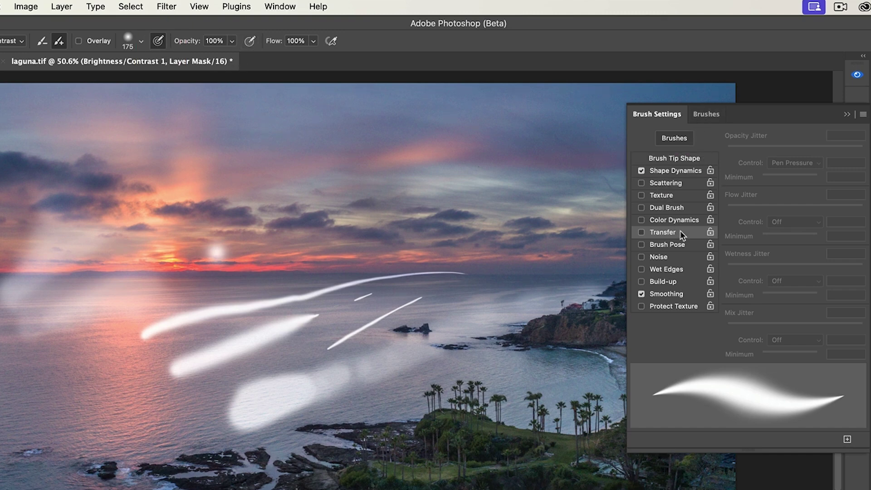
{"action": "left_click", "coordinate": [158, 42]}
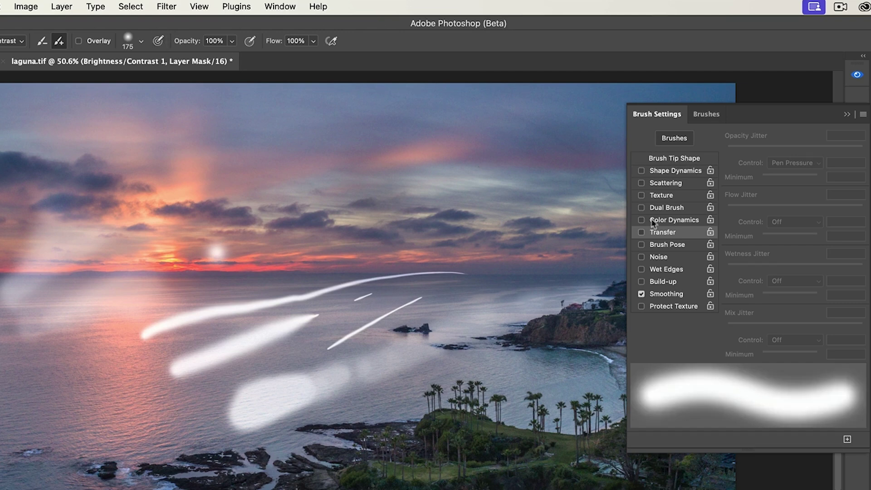
Step: Enable Shape Dynamics with the size jitter controlled by Pen Pressure and a minimum diameter of 22%
{"action": "left_click", "coordinate": [669, 170]}
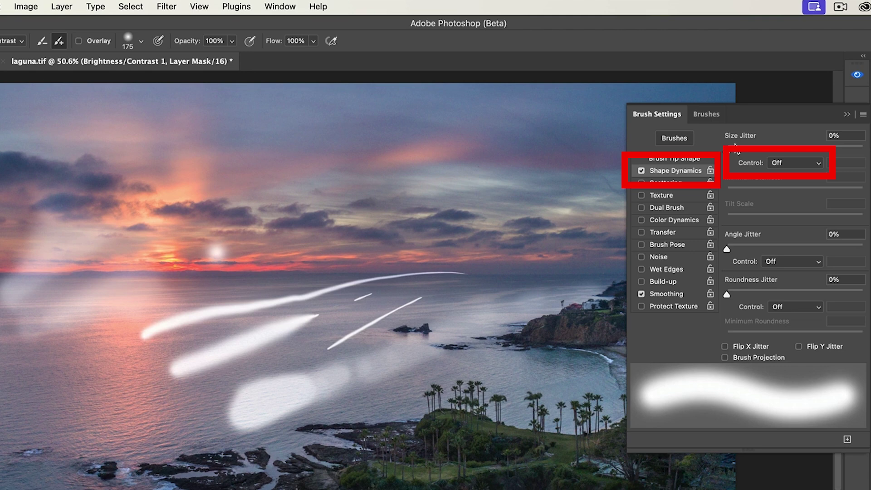
{"action": "left_click", "coordinate": [787, 166]}
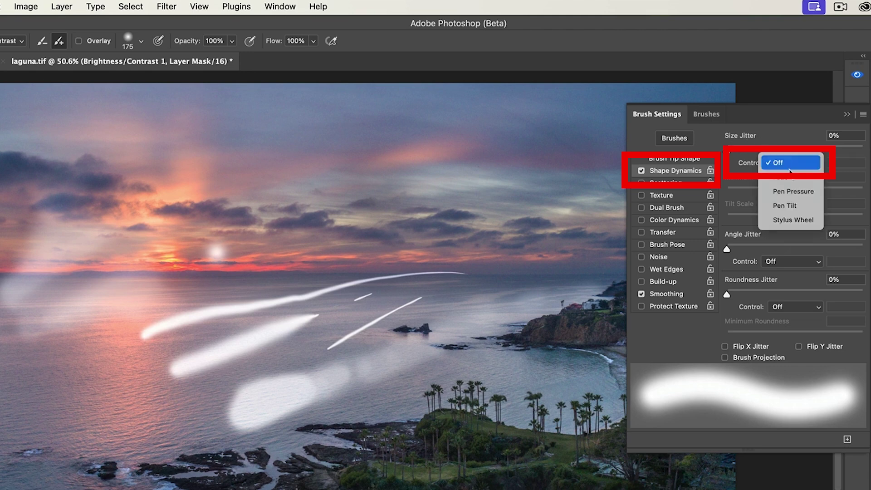
{"action": "left_click", "coordinate": [793, 189]}
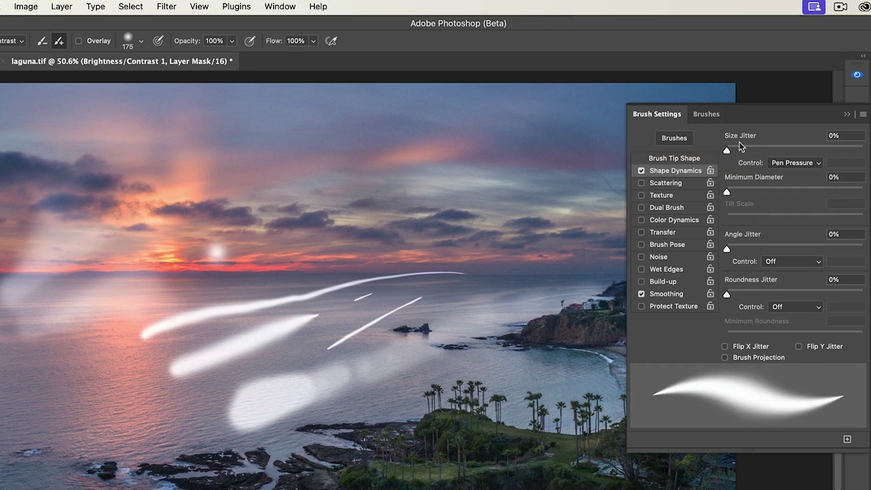
{"action": "mouse_move", "coordinate": [729, 193]}
{"action": "left_mouse_down"}
{"action": "mouse_move", "coordinate": [824, 192]}
{"action": "mouse_move", "coordinate": [743, 194]}
{"action": "mouse_move", "coordinate": [757, 191]}
{"action": "left_mouse_up"}
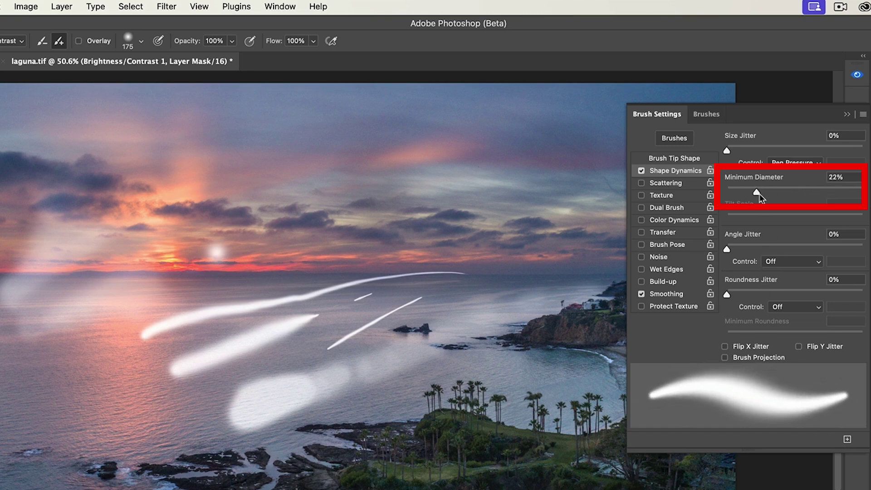
Step: Enable Transfer together with Shape Dynamics at 0% minimum diameter, and paint pressure-sensitive zigzag strokes across the clouds above the horizon
{"action": "left_click", "coordinate": [641, 171]}
{"action": "left_click", "coordinate": [642, 232]}
{"action": "mouse_move", "coordinate": [762, 178]}
{"action": "left_mouse_down"}
{"action": "mouse_move", "coordinate": [821, 181]}
{"action": "mouse_move", "coordinate": [754, 176]}
{"action": "left_mouse_up"}
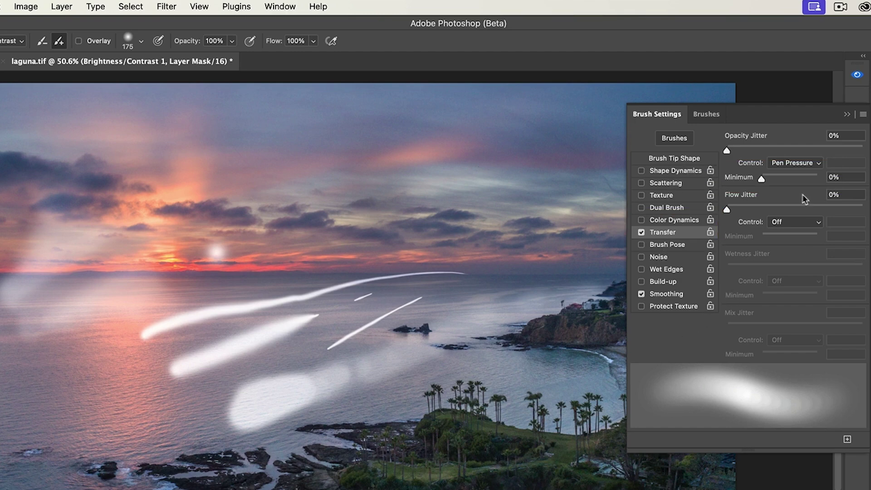
{"action": "left_click", "coordinate": [676, 171]}
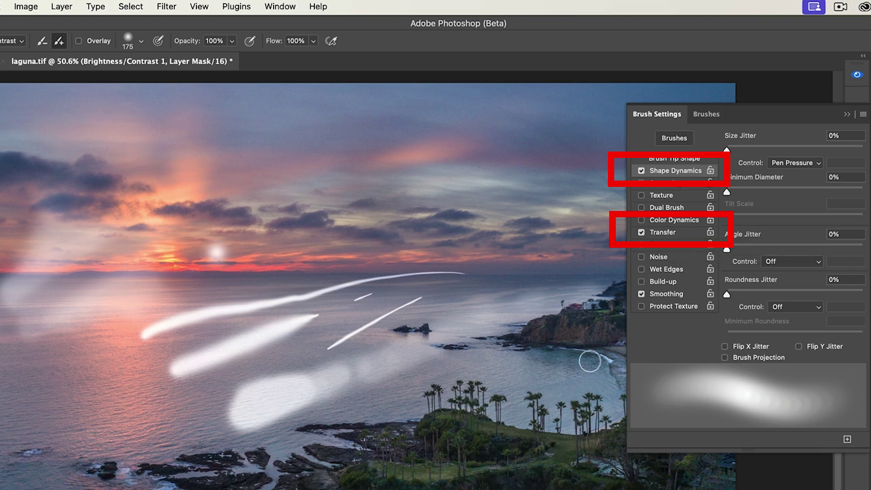
{"action": "mouse_move", "coordinate": [288, 202]}
{"action": "left_mouse_down"}
{"action": "mouse_move", "coordinate": [340, 171]}
{"action": "mouse_move", "coordinate": [535, 163]}
{"action": "mouse_move", "coordinate": [595, 181]}
{"action": "mouse_move", "coordinate": [607, 218]}
{"action": "mouse_move", "coordinate": [592, 258]}
{"action": "left_mouse_up"}
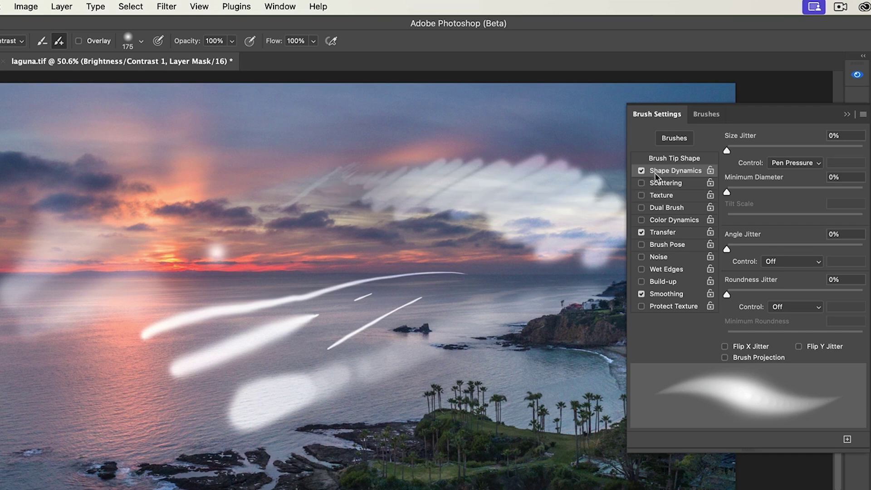
Step: Turn off Shape Dynamics for the brush and toggle the lock on its Transfer settings
{"action": "left_click", "coordinate": [640, 171]}
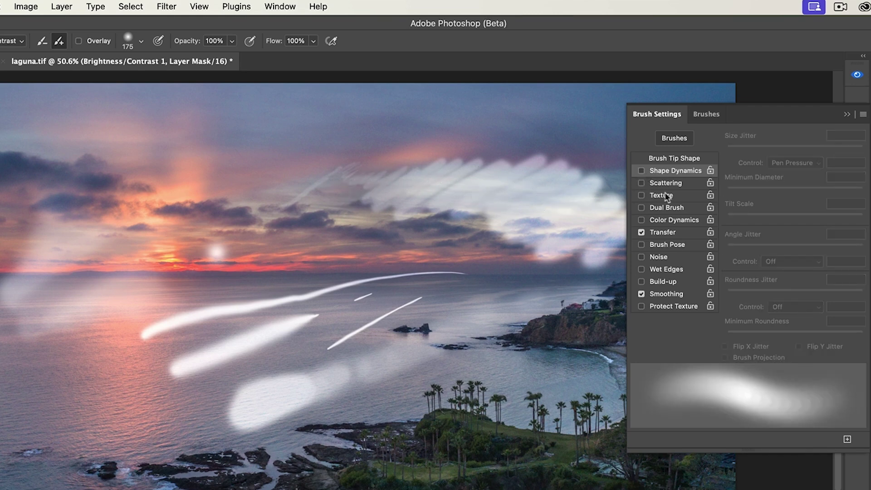
{"action": "left_click", "coordinate": [651, 233]}
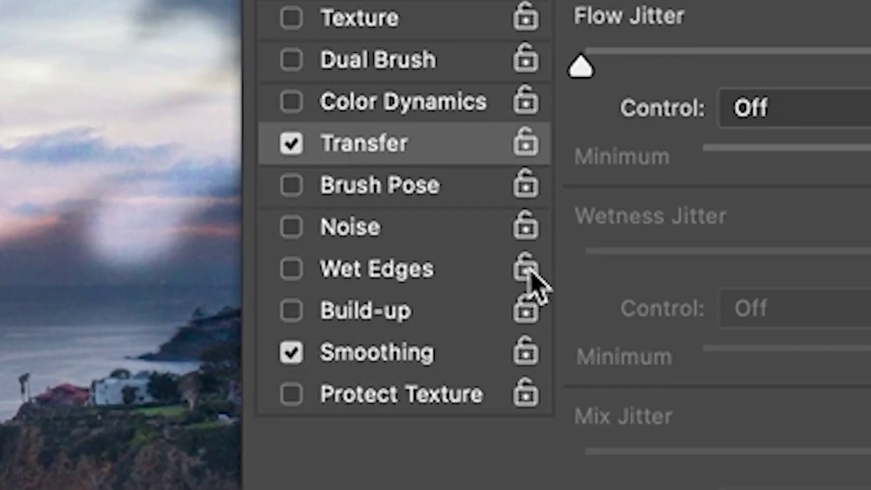
{"action": "left_click", "coordinate": [527, 146]}
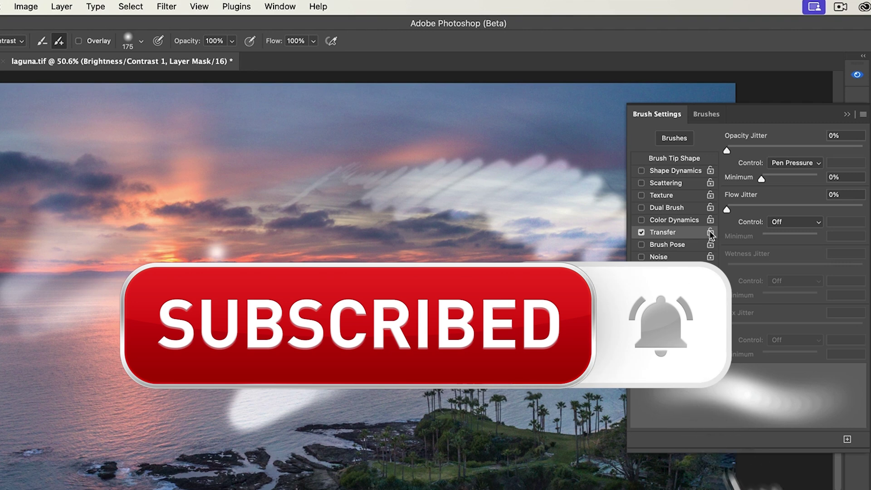
Step: Close the Brush Settings and turn on pen pressure for brush opacity
{"action": "key", "text": "F5"}
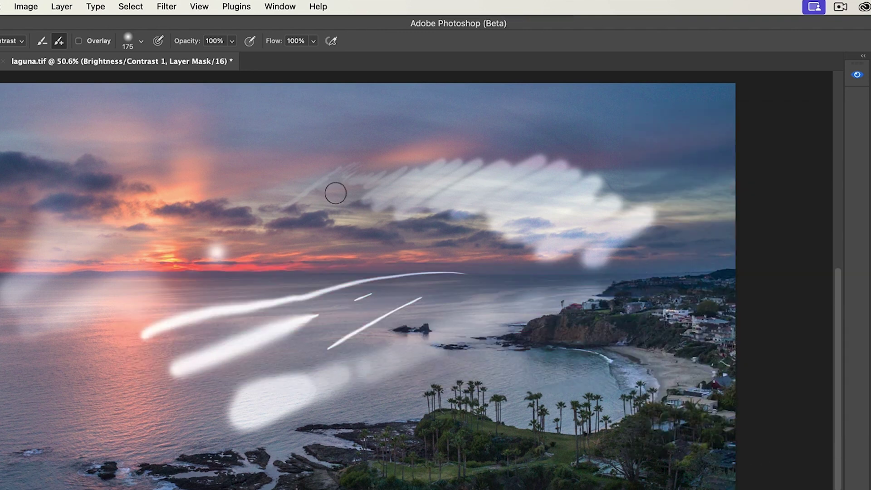
{"action": "left_click", "coordinate": [250, 43]}
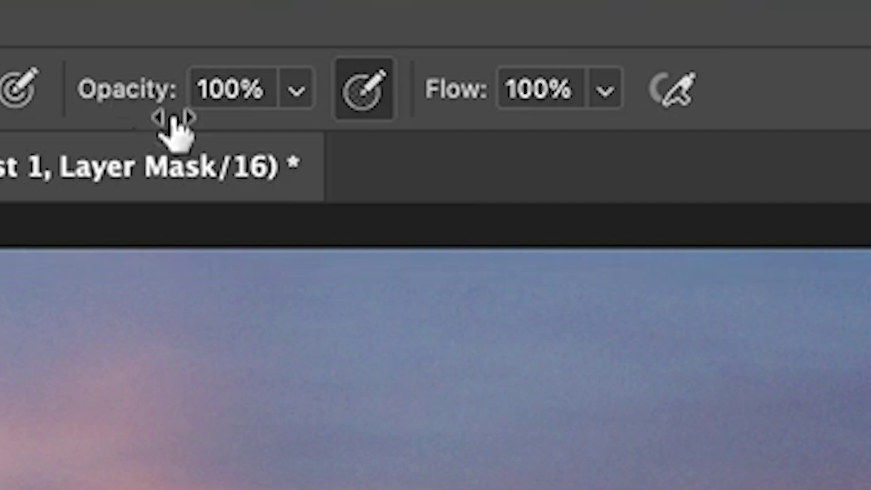
Step: Try brush flow values of 10%, 60% and 100%, and set the flow to 8%
{"action": "left_click_drag", "start_coordinate": [466, 97], "coordinate": [826, 136]}
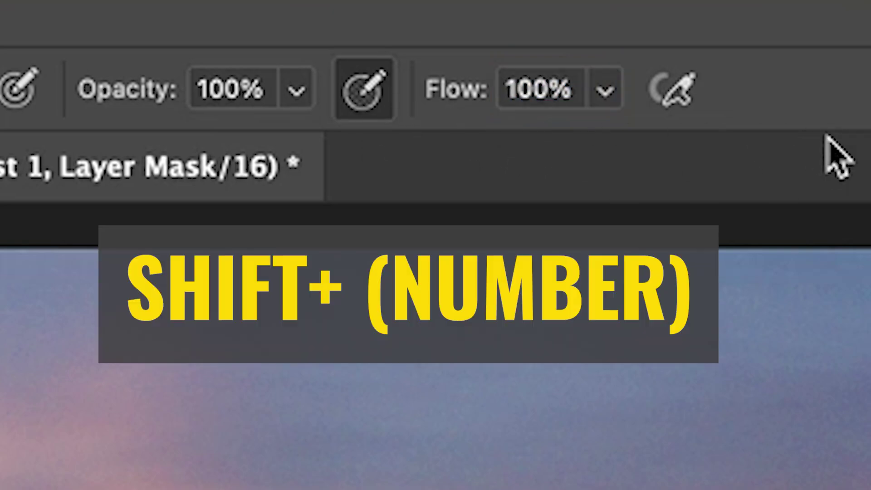
{"action": "key", "text": "shift+1"}
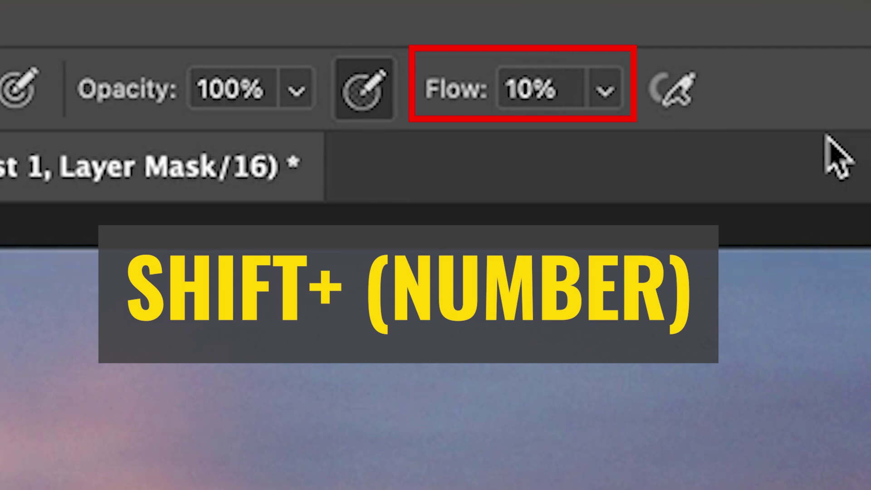
{"action": "key", "text": "shift+6"}
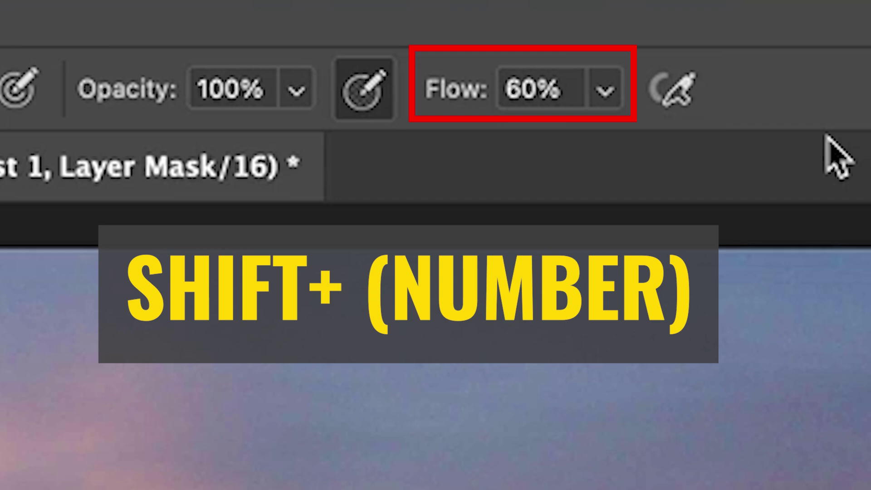
{"action": "key", "text": "shift+0"}
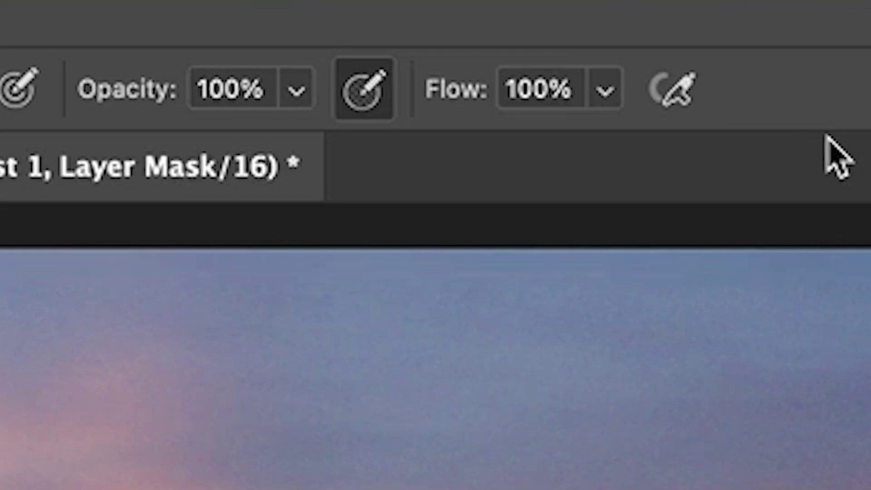
{"action": "key", "text": "shift+0"}
{"action": "key", "text": "shift+8"}
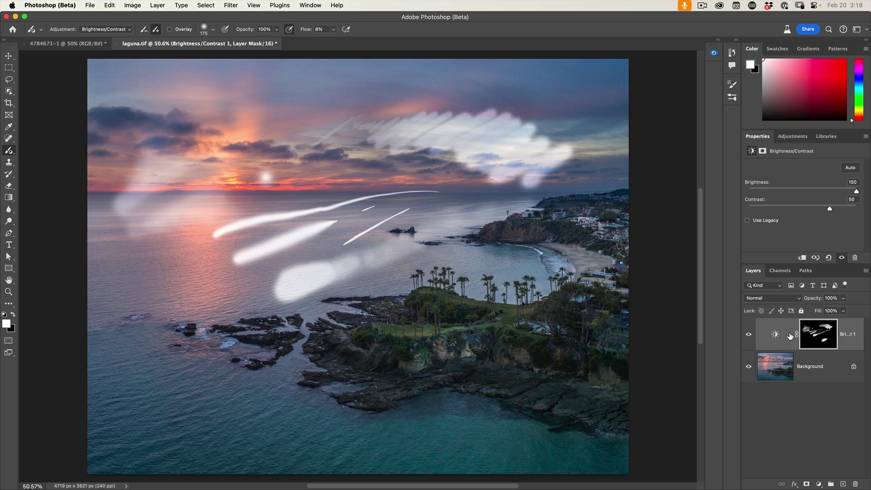
Step: Delete the test Brightness/Contrast layer and keep Brightness/Contrast as the adjustment type for the brush
{"action": "mouse_move", "coordinate": [790, 335]}
{"action": "left_mouse_down"}
{"action": "mouse_move", "coordinate": [830, 458]}
{"action": "mouse_move", "coordinate": [855, 485]}
{"action": "left_mouse_up"}
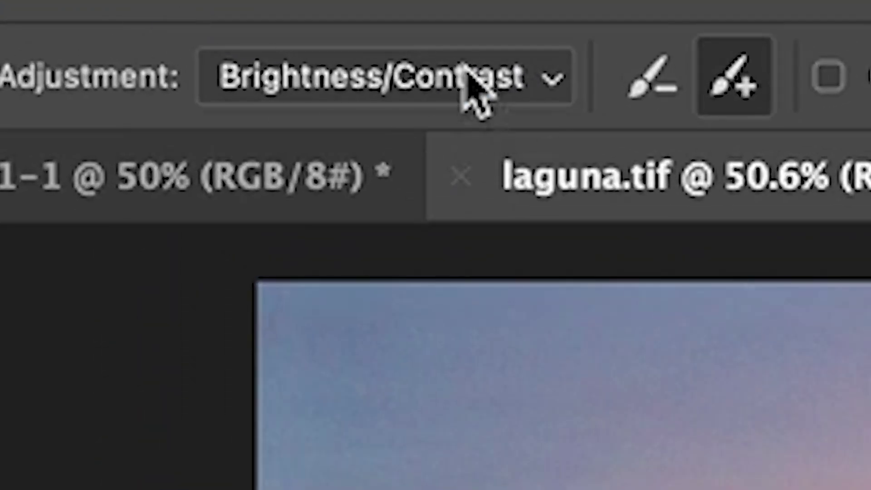
{"action": "left_click", "coordinate": [468, 87]}
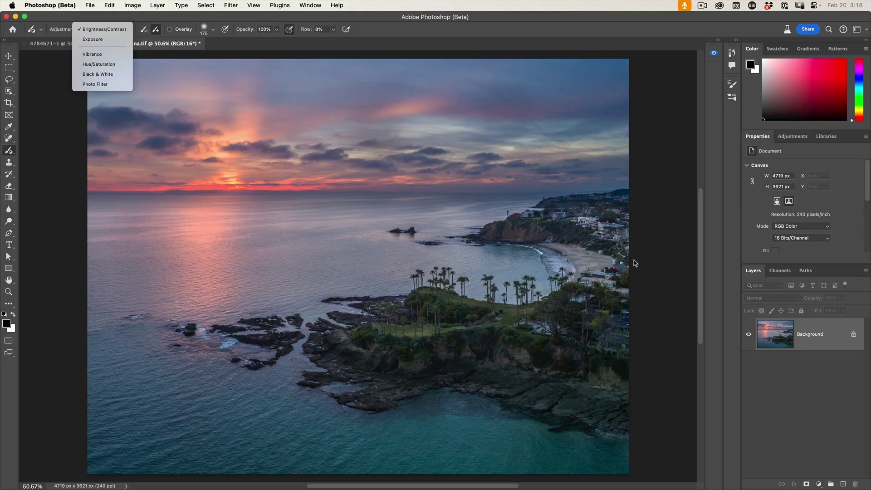
{"action": "left_click", "coordinate": [504, 45]}
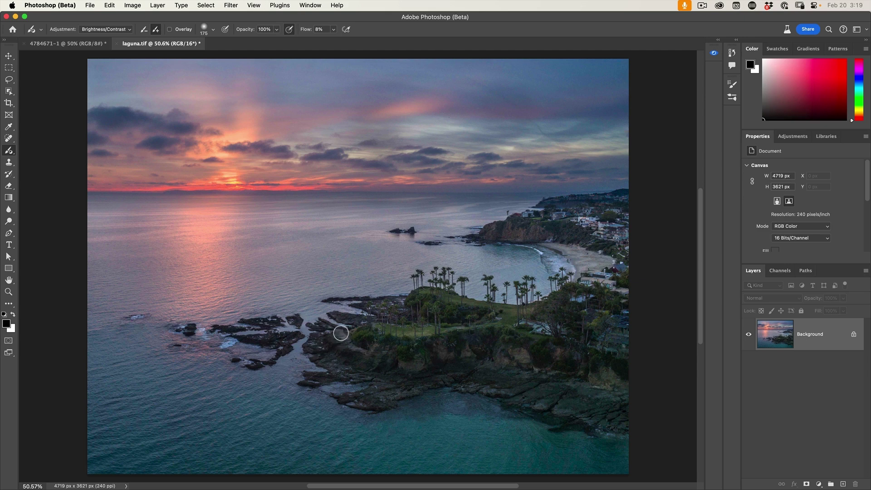
Step: Dab on the headland rocks to create a new Brightness/Contrast adjustment layer, and set its brightness to 150
{"action": "left_click", "coordinate": [341, 334]}
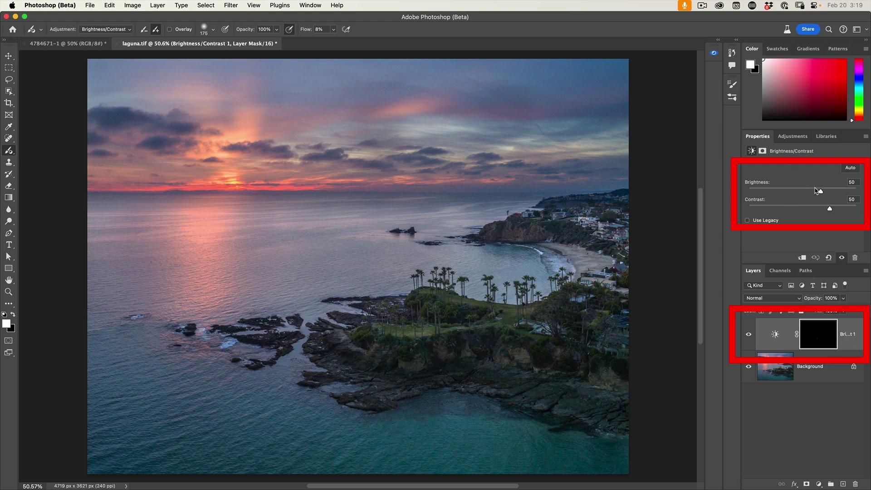
{"action": "left_click_drag", "start_coordinate": [820, 192], "coordinate": [858, 192]}
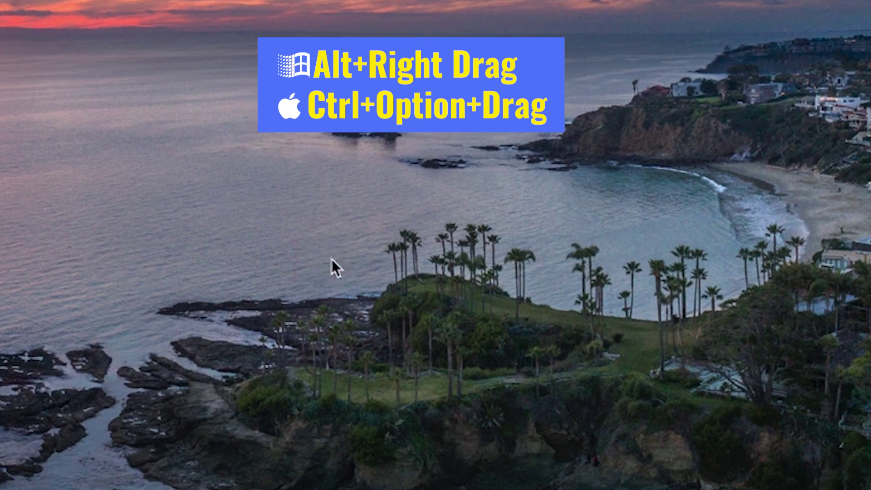
Step: Resize the adjustment brush over the image and settle on a small tip suited to the coastline details
{"action": "mouse_move", "coordinate": [358, 267]}
{"action": "left_mouse_down"}
{"action": "mouse_move", "coordinate": [432, 288]}
{"action": "mouse_move", "coordinate": [302, 331]}
{"action": "mouse_move", "coordinate": [519, 306]}
{"action": "mouse_move", "coordinate": [373, 308]}
{"action": "mouse_move", "coordinate": [305, 209]}
{"action": "mouse_move", "coordinate": [315, 313]}
{"action": "mouse_move", "coordinate": [249, 245]}
{"action": "left_mouse_up"}
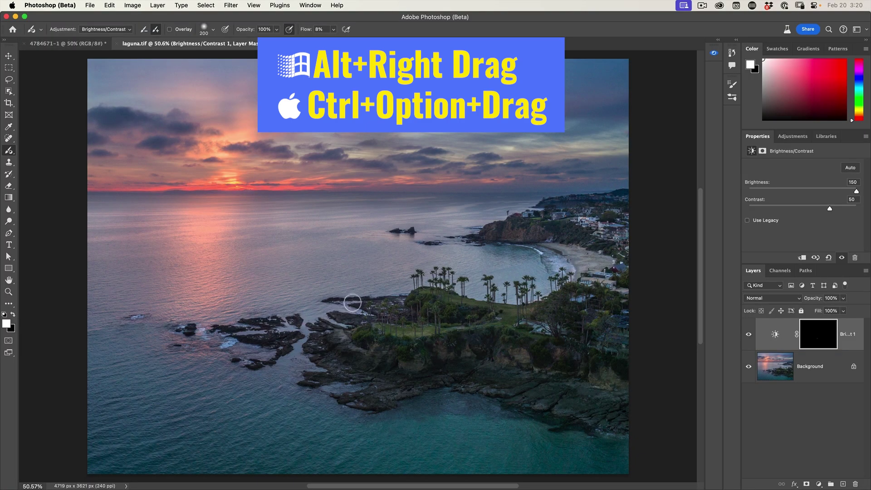
{"action": "mouse_move", "coordinate": [389, 280]}
{"action": "left_mouse_down"}
{"action": "mouse_move", "coordinate": [356, 233]}
{"action": "mouse_move", "coordinate": [314, 237]}
{"action": "left_mouse_up"}
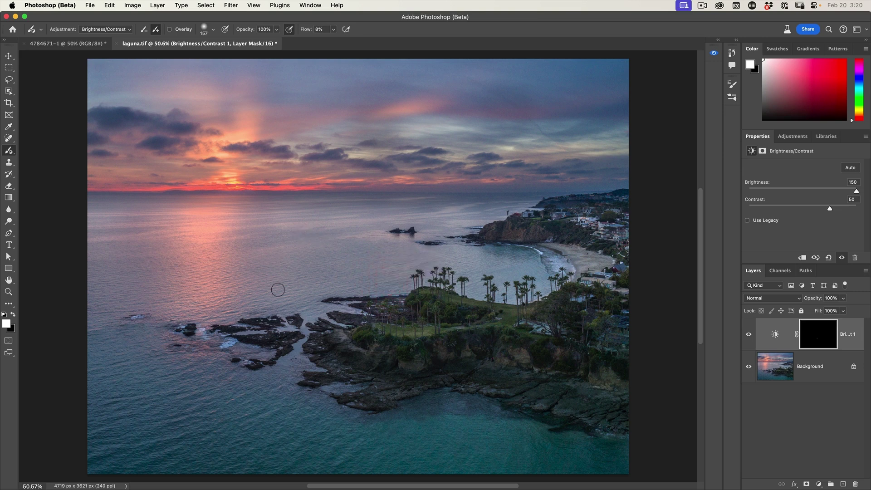
{"action": "key", "text": "bracketleft"}
{"action": "key", "text": "bracketleft"}
{"action": "key", "text": "bracketleft"}
{"action": "key", "text": "bracketleft"}
{"action": "key", "text": "bracketright"}
{"action": "key", "text": "bracketright"}
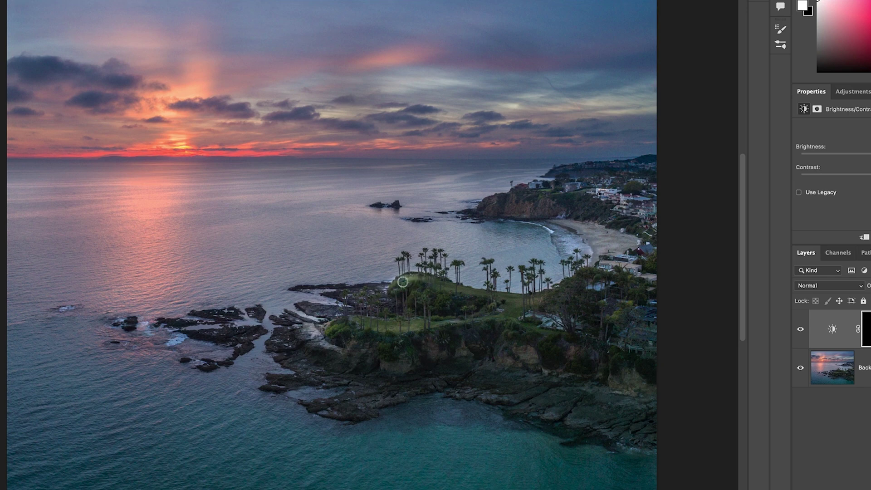
Step: Paint brightening strokes over the headland rocks and grass, the distant coast, the beach and the sunlit water
{"action": "mouse_move", "coordinate": [355, 300]}
{"action": "left_mouse_down"}
{"action": "mouse_move", "coordinate": [373, 317]}
{"action": "mouse_move", "coordinate": [319, 382]}
{"action": "left_mouse_up"}
{"action": "left_click_drag", "start_coordinate": [403, 327], "coordinate": [513, 305]}
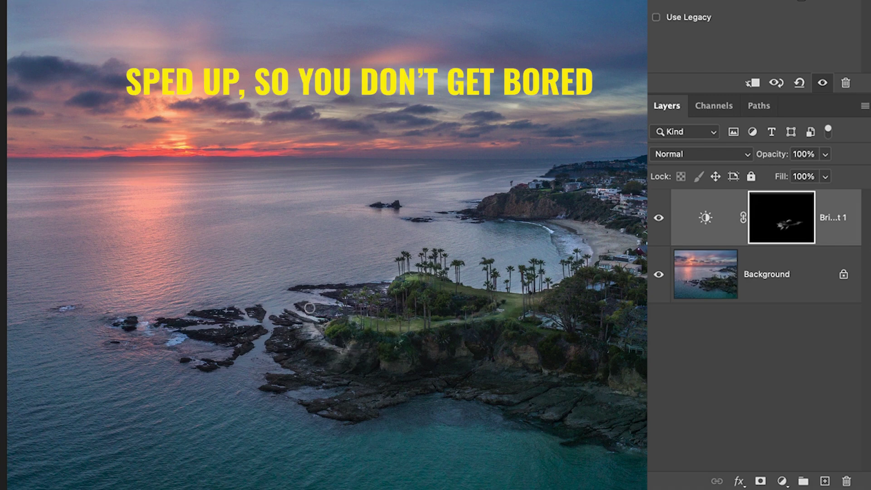
{"action": "mouse_move", "coordinate": [363, 394]}
{"action": "left_mouse_down"}
{"action": "mouse_move", "coordinate": [228, 310]}
{"action": "mouse_move", "coordinate": [131, 322]}
{"action": "left_mouse_up"}
{"action": "mouse_move", "coordinate": [542, 343]}
{"action": "left_mouse_down"}
{"action": "mouse_move", "coordinate": [548, 308]}
{"action": "mouse_move", "coordinate": [597, 370]}
{"action": "mouse_move", "coordinate": [500, 346]}
{"action": "mouse_move", "coordinate": [498, 197]}
{"action": "mouse_move", "coordinate": [547, 186]}
{"action": "left_mouse_up"}
{"action": "mouse_move", "coordinate": [580, 245]}
{"action": "left_mouse_down"}
{"action": "mouse_move", "coordinate": [538, 221]}
{"action": "mouse_move", "coordinate": [576, 222]}
{"action": "mouse_move", "coordinate": [516, 235]}
{"action": "mouse_move", "coordinate": [564, 245]}
{"action": "mouse_move", "coordinate": [530, 263]}
{"action": "mouse_move", "coordinate": [537, 247]}
{"action": "mouse_move", "coordinate": [483, 256]}
{"action": "mouse_move", "coordinate": [477, 249]}
{"action": "mouse_move", "coordinate": [542, 254]}
{"action": "mouse_move", "coordinate": [597, 239]}
{"action": "mouse_move", "coordinate": [394, 247]}
{"action": "mouse_move", "coordinate": [464, 250]}
{"action": "mouse_move", "coordinate": [608, 234]}
{"action": "mouse_move", "coordinate": [531, 251]}
{"action": "mouse_move", "coordinate": [460, 241]}
{"action": "mouse_move", "coordinate": [503, 258]}
{"action": "left_mouse_up"}
{"action": "mouse_move", "coordinate": [222, 346]}
{"action": "left_mouse_down"}
{"action": "mouse_move", "coordinate": [255, 297]}
{"action": "mouse_move", "coordinate": [342, 265]}
{"action": "mouse_move", "coordinate": [297, 268]}
{"action": "mouse_move", "coordinate": [431, 248]}
{"action": "mouse_move", "coordinate": [219, 266]}
{"action": "mouse_move", "coordinate": [282, 253]}
{"action": "mouse_move", "coordinate": [145, 249]}
{"action": "mouse_move", "coordinate": [249, 243]}
{"action": "mouse_move", "coordinate": [152, 181]}
{"action": "mouse_move", "coordinate": [202, 178]}
{"action": "mouse_move", "coordinate": [149, 264]}
{"action": "mouse_move", "coordinate": [141, 305]}
{"action": "mouse_move", "coordinate": [124, 234]}
{"action": "mouse_move", "coordinate": [171, 165]}
{"action": "mouse_move", "coordinate": [280, 146]}
{"action": "mouse_move", "coordinate": [99, 150]}
{"action": "mouse_move", "coordinate": [236, 157]}
{"action": "mouse_move", "coordinate": [223, 152]}
{"action": "mouse_move", "coordinate": [138, 241]}
{"action": "mouse_move", "coordinate": [229, 262]}
{"action": "mouse_move", "coordinate": [165, 218]}
{"action": "mouse_move", "coordinate": [31, 176]}
{"action": "mouse_move", "coordinate": [59, 272]}
{"action": "mouse_move", "coordinate": [151, 251]}
{"action": "mouse_move", "coordinate": [231, 165]}
{"action": "mouse_move", "coordinate": [510, 152]}
{"action": "mouse_move", "coordinate": [64, 272]}
{"action": "mouse_move", "coordinate": [238, 307]}
{"action": "mouse_move", "coordinate": [159, 356]}
{"action": "mouse_move", "coordinate": [84, 322]}
{"action": "mouse_move", "coordinate": [247, 376]}
{"action": "mouse_move", "coordinate": [20, 322]}
{"action": "mouse_move", "coordinate": [301, 362]}
{"action": "mouse_move", "coordinate": [379, 260]}
{"action": "mouse_move", "coordinate": [420, 286]}
{"action": "mouse_move", "coordinate": [417, 185]}
{"action": "mouse_move", "coordinate": [358, 193]}
{"action": "mouse_move", "coordinate": [362, 198]}
{"action": "mouse_move", "coordinate": [205, 204]}
{"action": "mouse_move", "coordinate": [259, 197]}
{"action": "mouse_move", "coordinate": [185, 247]}
{"action": "mouse_move", "coordinate": [154, 214]}
{"action": "left_mouse_up"}
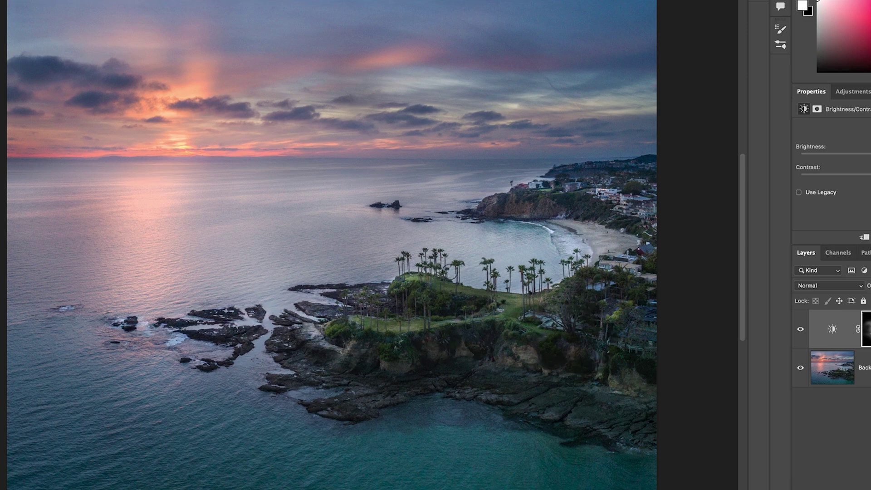
Step: Inspect the brightened coast, compare it with and without the adjustment layer, and lower that layer's opacity to 78%
{"action": "scroll", "coordinate": [611, 420], "scroll_direction": "up", "scroll_amount": 3}
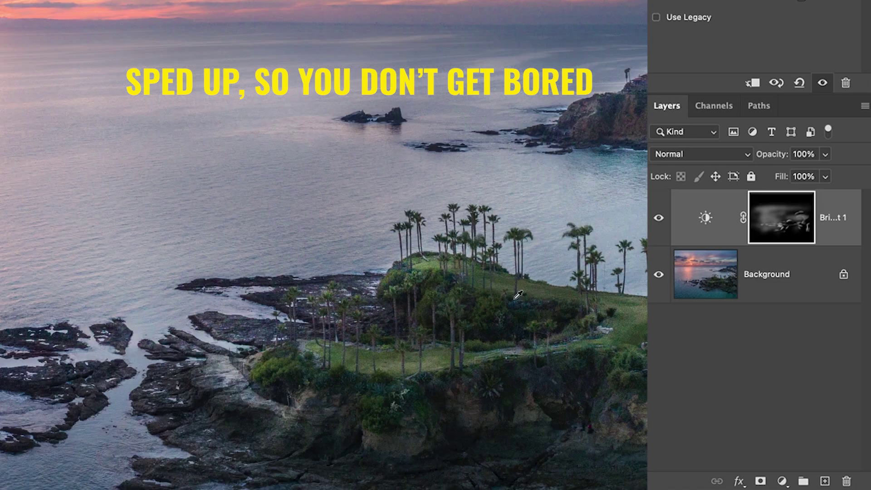
{"action": "scroll", "coordinate": [464, 372], "scroll_direction": "right", "scroll_amount": 10}
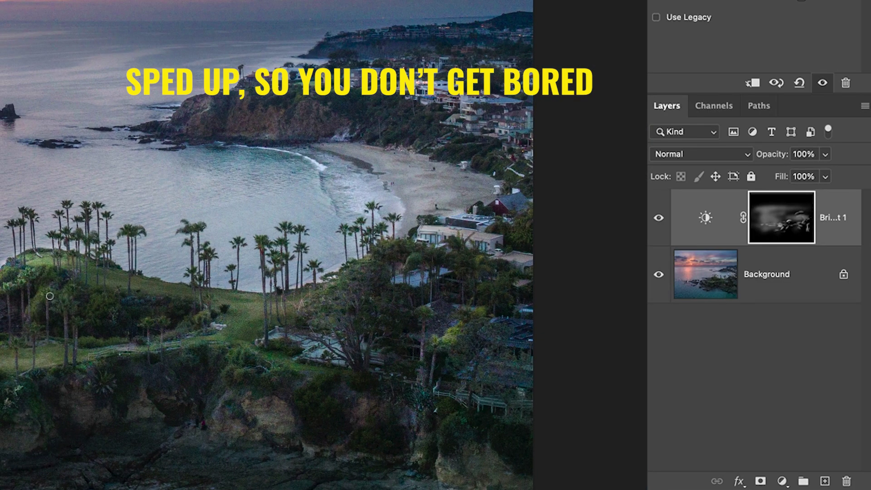
{"action": "scroll", "coordinate": [413, 366], "scroll_direction": "left", "scroll_amount": 10}
{"action": "scroll", "coordinate": [409, 262], "scroll_direction": "down", "scroll_amount": 5}
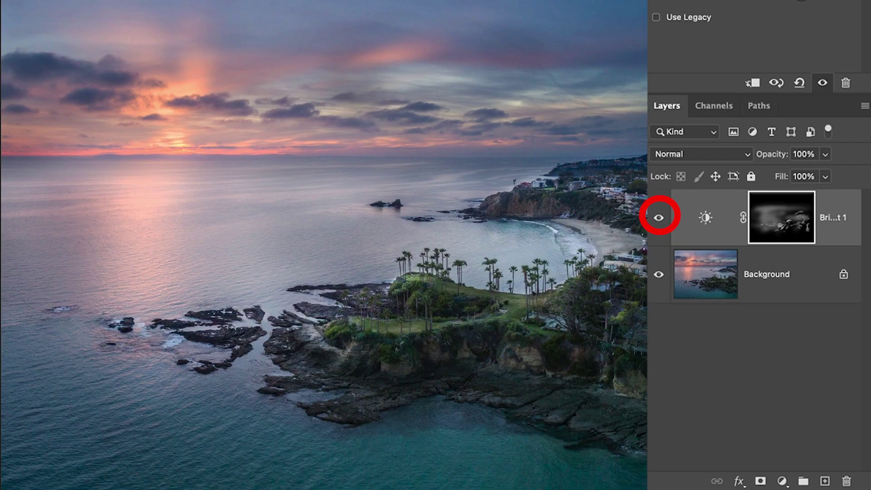
{"action": "left_click", "coordinate": [659, 219]}
{"action": "left_click", "coordinate": [659, 219]}
{"action": "left_click", "coordinate": [659, 218]}
{"action": "left_click", "coordinate": [659, 219]}
{"action": "left_click", "coordinate": [659, 218]}
{"action": "left_click", "coordinate": [659, 219]}
{"action": "mouse_move", "coordinate": [768, 158]}
{"action": "left_mouse_down"}
{"action": "mouse_move", "coordinate": [735, 159]}
{"action": "mouse_move", "coordinate": [771, 159]}
{"action": "left_mouse_up"}
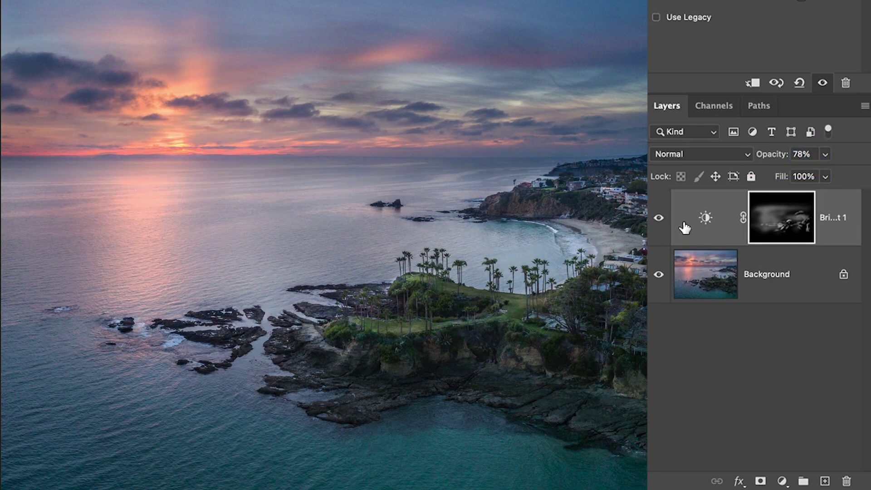
Step: Add a second Brightness/Contrast adjustment directly above the Background by dabbing on the headland, and set its brightness to -150
{"action": "left_click", "coordinate": [694, 267]}
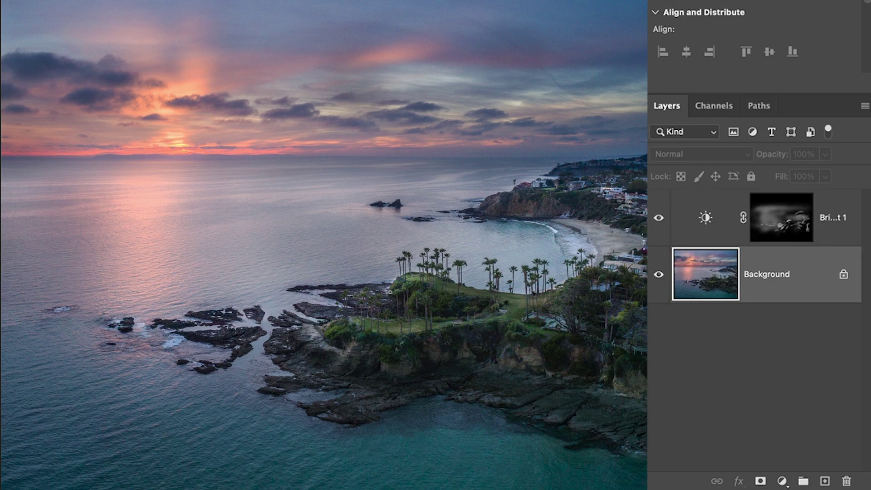
{"action": "left_click", "coordinate": [404, 283]}
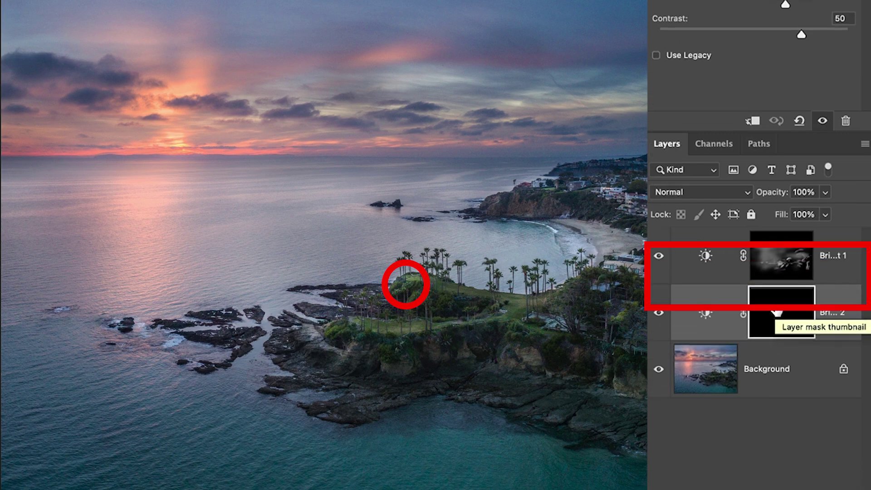
{"action": "left_click_drag", "start_coordinate": [785, 109], "coordinate": [655, 108]}
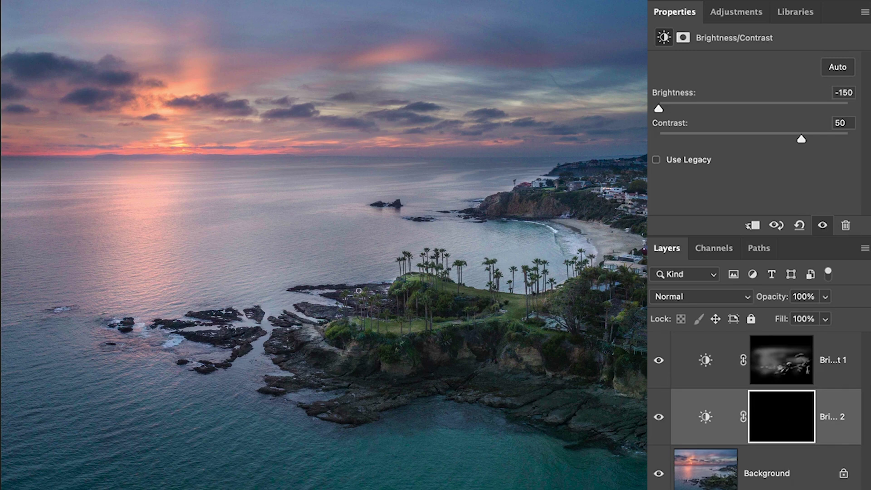
Step: Darken the upper sky and the shaded parts of the headland on the second layer, using a large brush and a smaller one
{"action": "key", "text": "bracketright"}
{"action": "key", "text": "bracketright"}
{"action": "key", "text": "bracketright"}
{"action": "key", "text": "bracketright"}
{"action": "key", "text": "bracketright"}
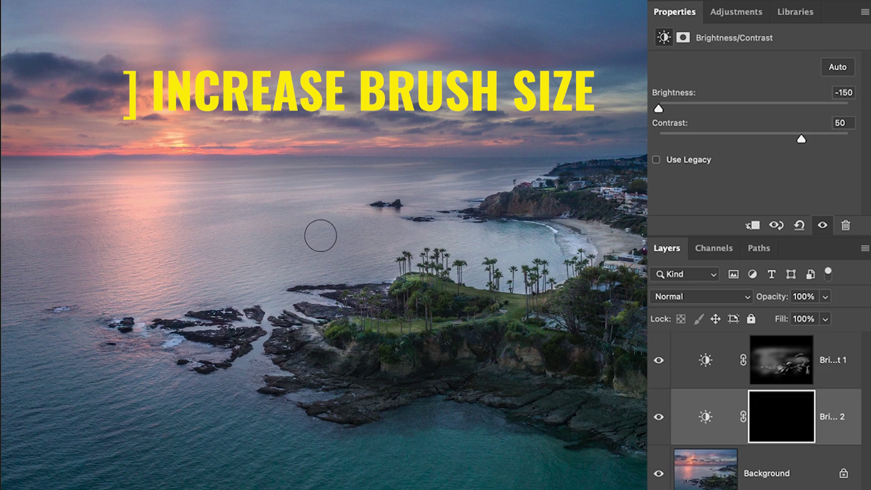
{"action": "key", "text": "bracketright"}
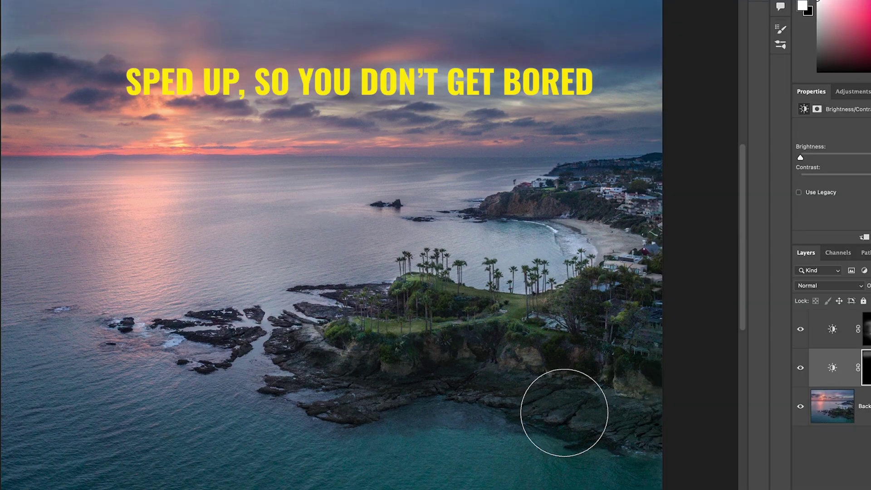
{"action": "key", "text": "bracketleft"}
{"action": "key", "text": "bracketleft"}
{"action": "key", "text": "bracketleft"}
{"action": "key", "text": "bracketleft"}
{"action": "key", "text": "bracketleft"}
{"action": "key", "text": "bracketleft"}
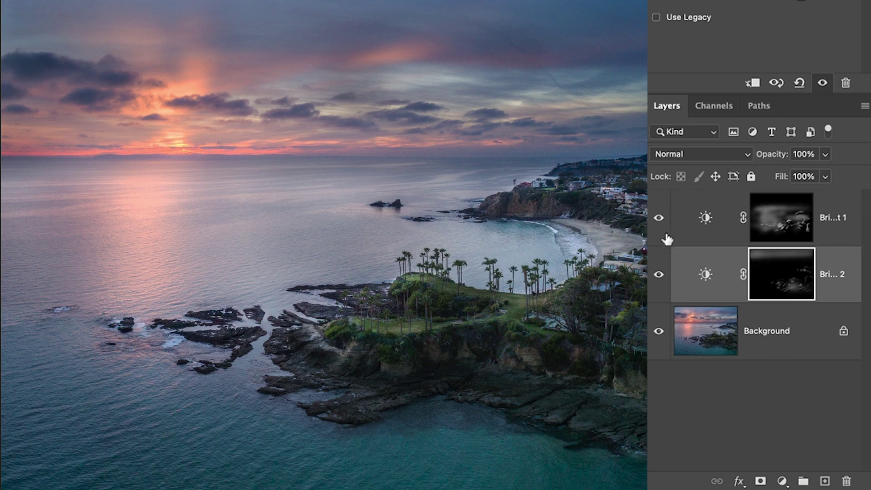
Step: Compare the original photo with the darkening layer's effect by hiding both adjustment layers and toggling the darkening one
{"action": "left_click", "coordinate": [659, 220]}
{"action": "left_click", "coordinate": [662, 276]}
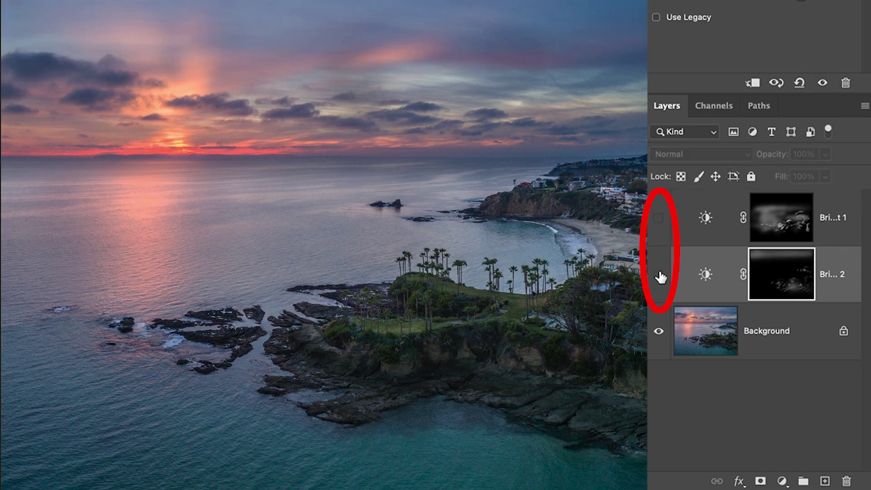
{"action": "left_click", "coordinate": [661, 276]}
{"action": "left_click", "coordinate": [660, 276]}
{"action": "left_click", "coordinate": [660, 276]}
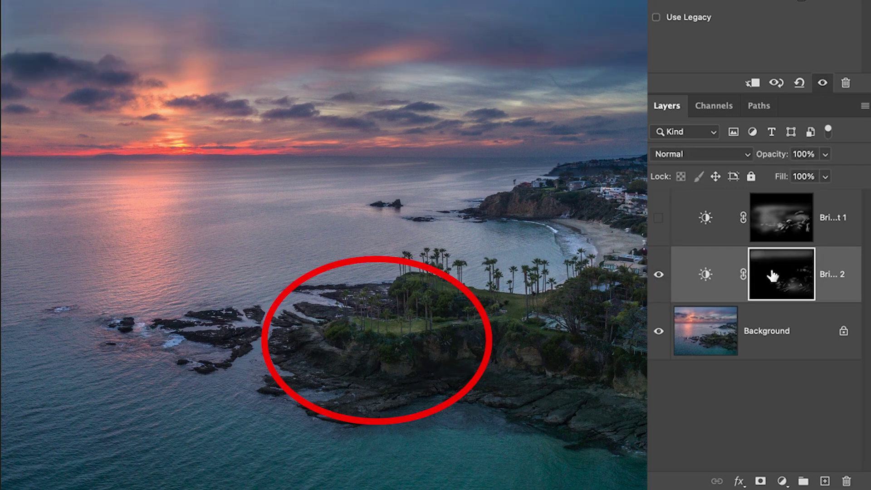
Step: Show the brightening layer again and set its opacity to 100%
{"action": "left_click", "coordinate": [658, 218]}
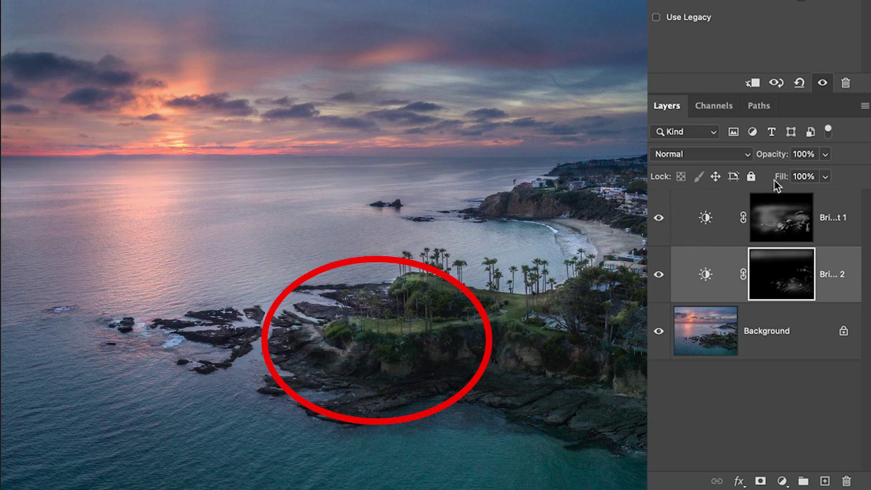
{"action": "left_click", "coordinate": [694, 228]}
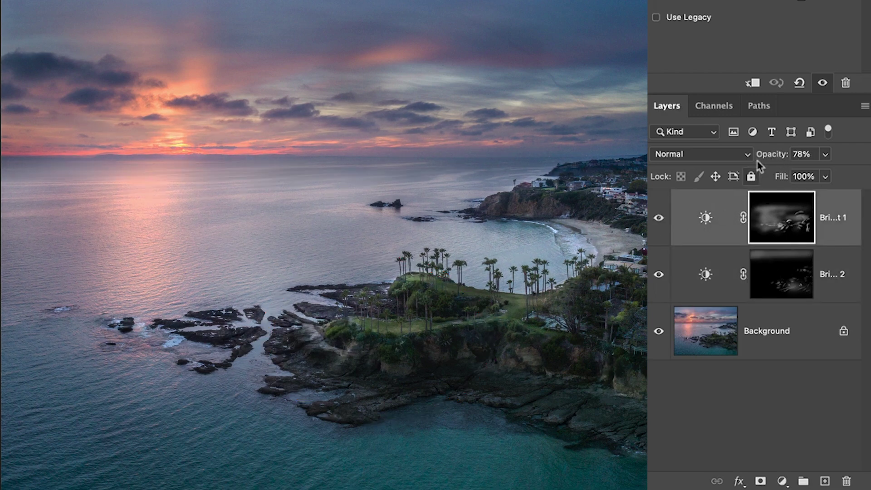
{"action": "left_click_drag", "start_coordinate": [769, 157], "coordinate": [798, 156]}
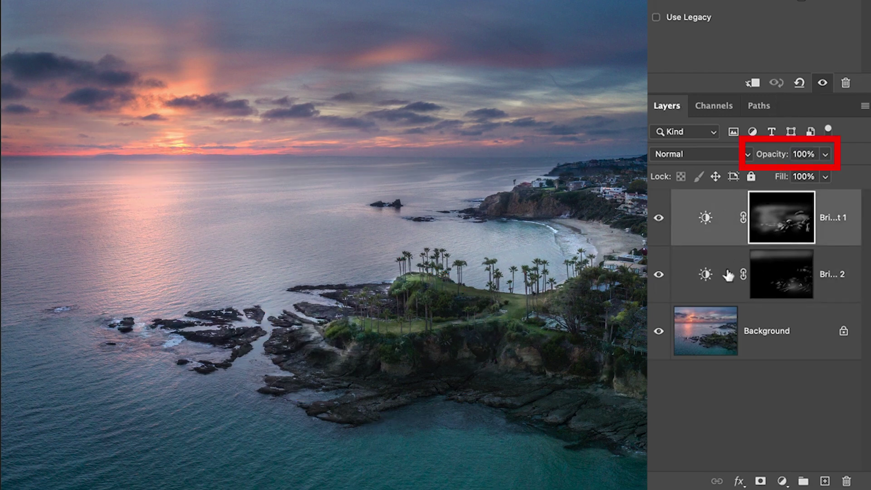
Step: Set the darkening layer's brightness to -116 and increase its contrast
{"action": "left_click", "coordinate": [720, 275]}
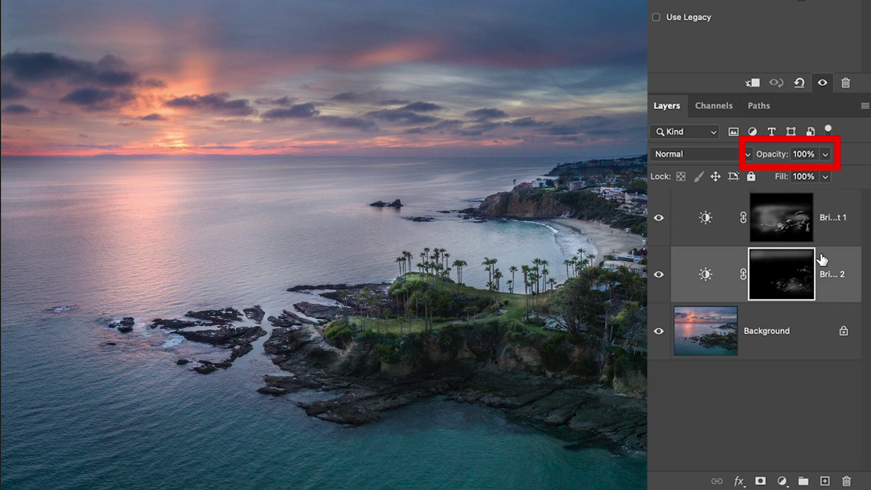
{"action": "scroll", "coordinate": [733, 93], "scroll_direction": "up", "scroll_amount": 5}
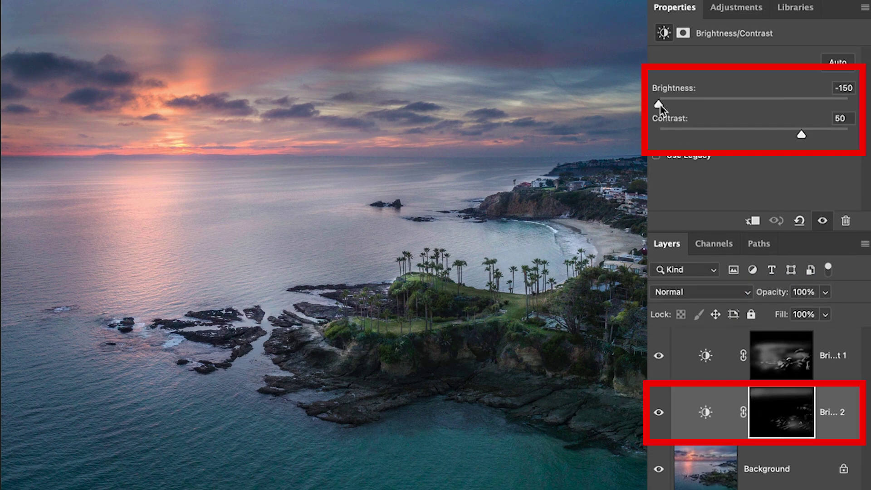
{"action": "left_click_drag", "start_coordinate": [659, 104], "coordinate": [680, 103]}
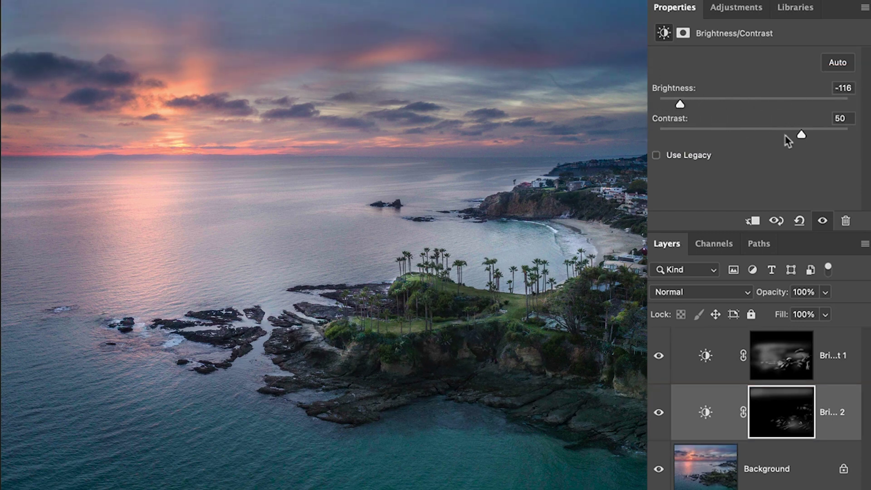
{"action": "left_click_drag", "start_coordinate": [802, 136], "coordinate": [823, 136]}
Step: Lower the brightening layer's contrast to 2
{"action": "left_click", "coordinate": [706, 357]}
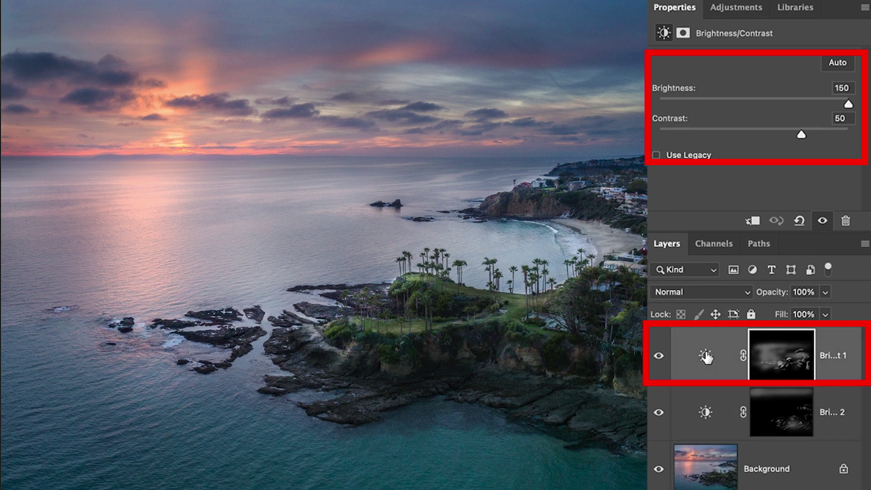
{"action": "left_click_drag", "start_coordinate": [799, 132], "coordinate": [747, 130]}
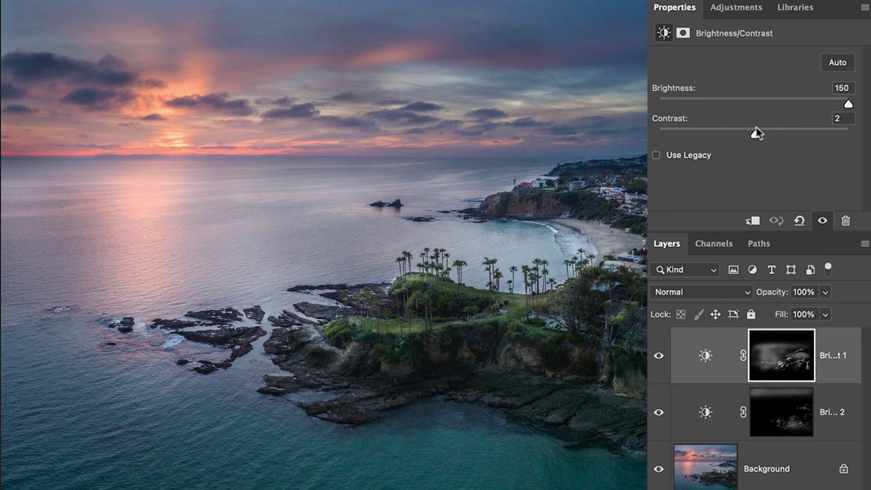
Step: Set the brightening layer's brightness to 84 and contrast to -10, and toggle the layer to check its effect
{"action": "left_click_drag", "start_coordinate": [849, 103], "coordinate": [810, 104]}
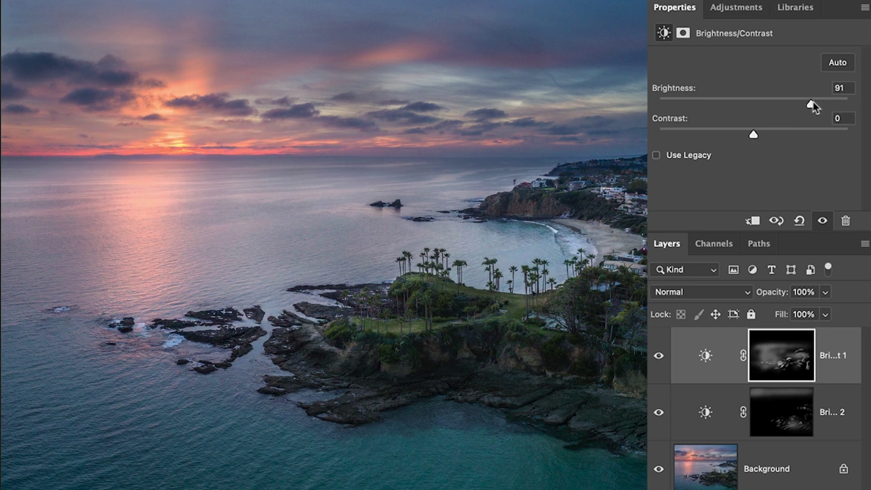
{"action": "mouse_move", "coordinate": [750, 134]}
{"action": "left_mouse_down"}
{"action": "mouse_move", "coordinate": [797, 139]}
{"action": "mouse_move", "coordinate": [718, 134]}
{"action": "mouse_move", "coordinate": [758, 142]}
{"action": "mouse_move", "coordinate": [735, 137]}
{"action": "left_mouse_up"}
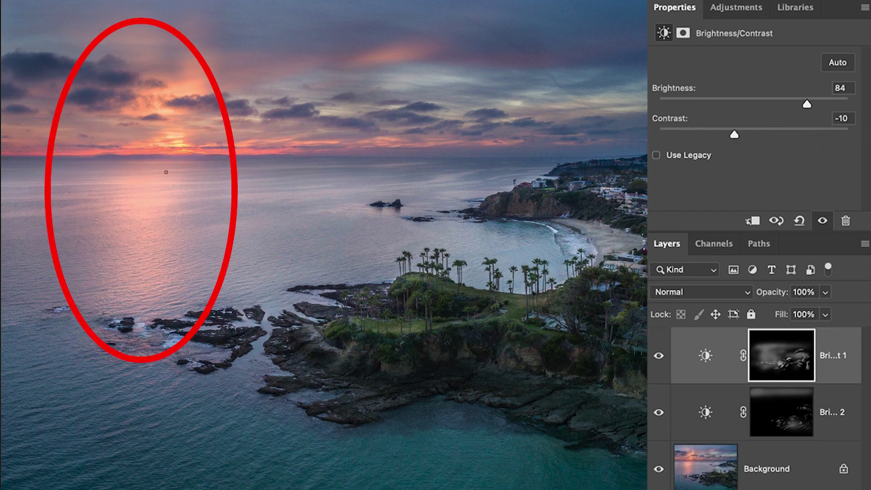
{"action": "left_click", "coordinate": [659, 355]}
{"action": "left_click", "coordinate": [658, 355]}
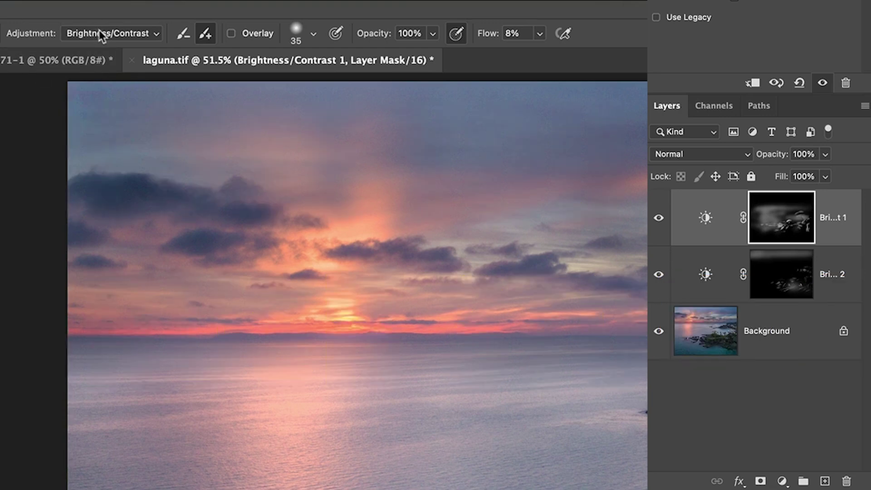
Step: Switch the brush adjustment to Exposure and dab once on the sea just below the horizon to add an Exposure layer
{"action": "left_click", "coordinate": [98, 31]}
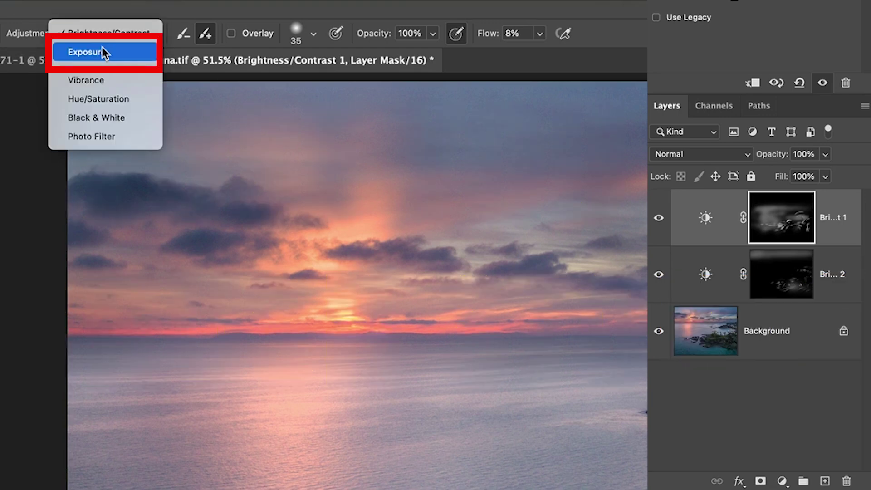
{"action": "left_click", "coordinate": [102, 48]}
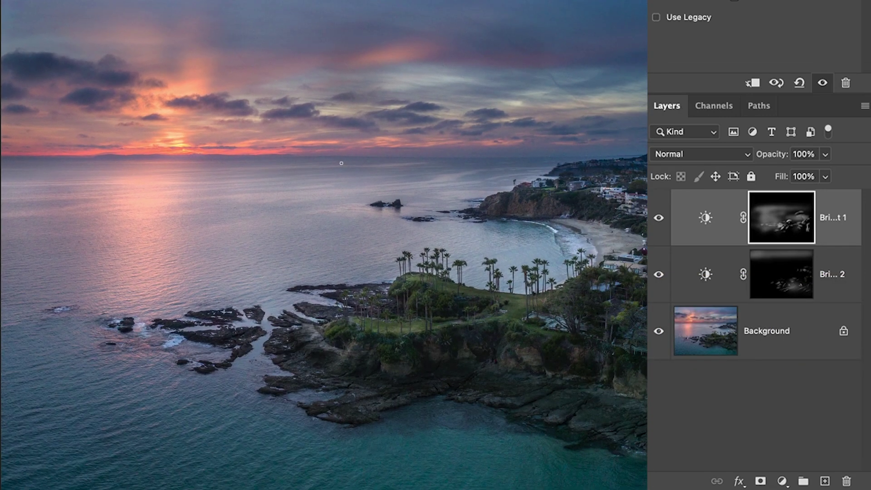
{"action": "left_click", "coordinate": [341, 162]}
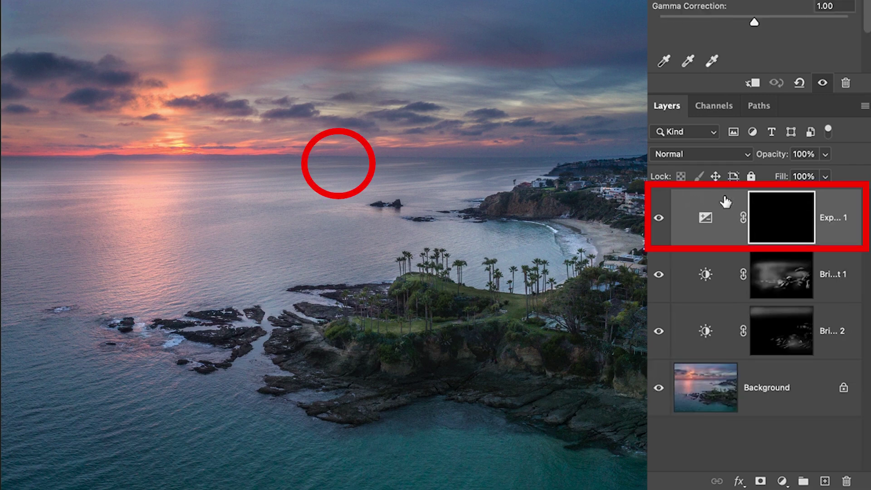
Step: Toggle the Brightness/Contrast 1 brightening layer to compare, leaving it hidden
{"action": "left_click", "coordinate": [658, 275]}
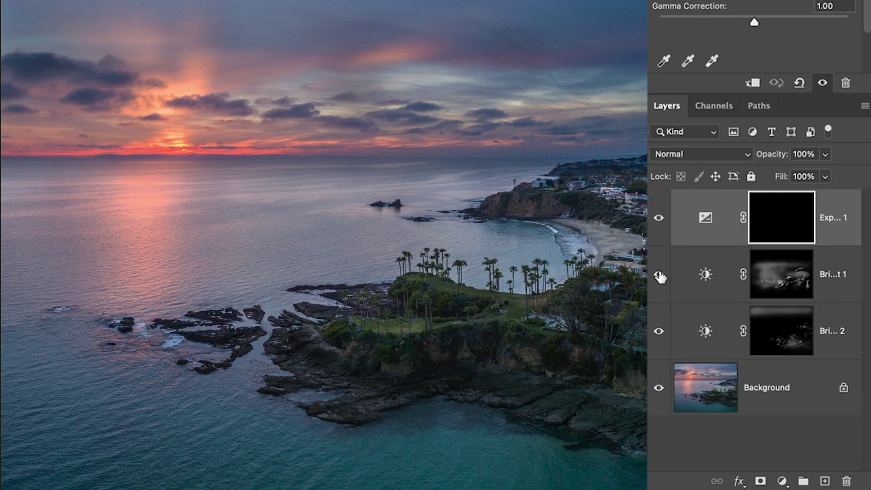
{"action": "left_click", "coordinate": [660, 275]}
{"action": "left_click", "coordinate": [660, 276]}
Step: Copy the Brightness/Contrast 1 mask onto the Exposure layer, replacing its mask, and set the exposure to +2.46
{"action": "left_click", "coordinate": [777, 271]}
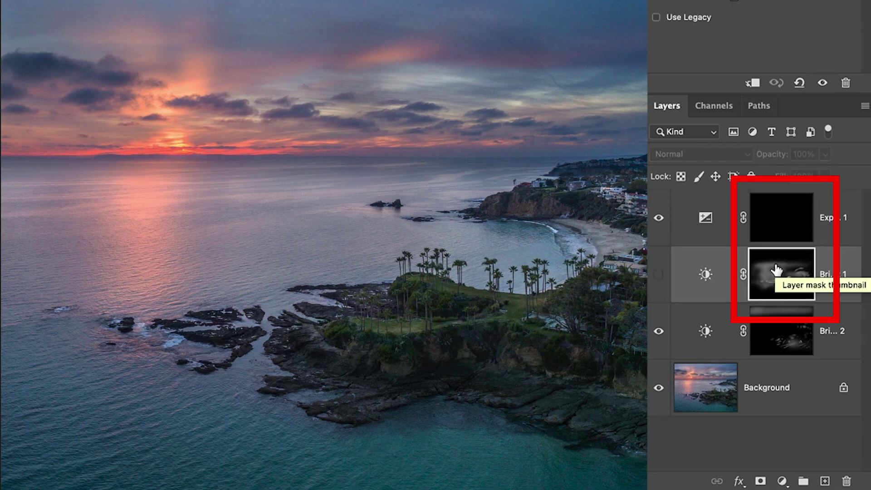
{"action": "left_click_drag", "start_coordinate": [777, 270], "coordinate": [783, 220]}
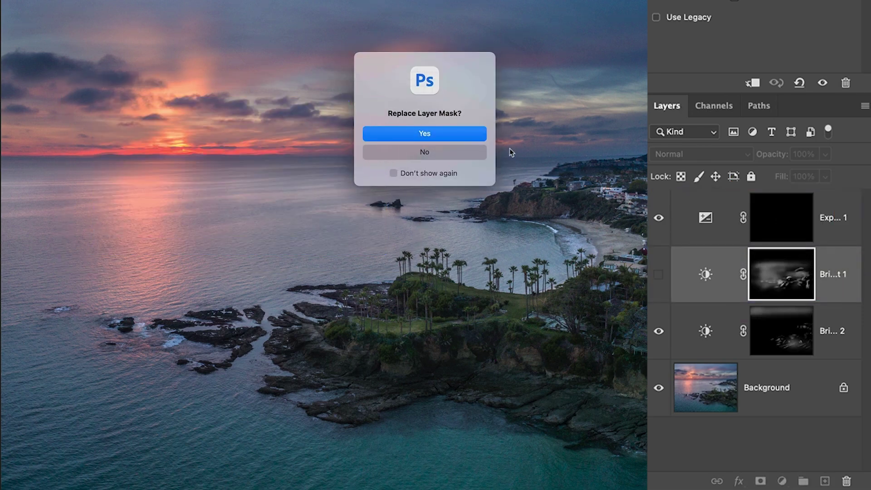
{"action": "left_click", "coordinate": [455, 132]}
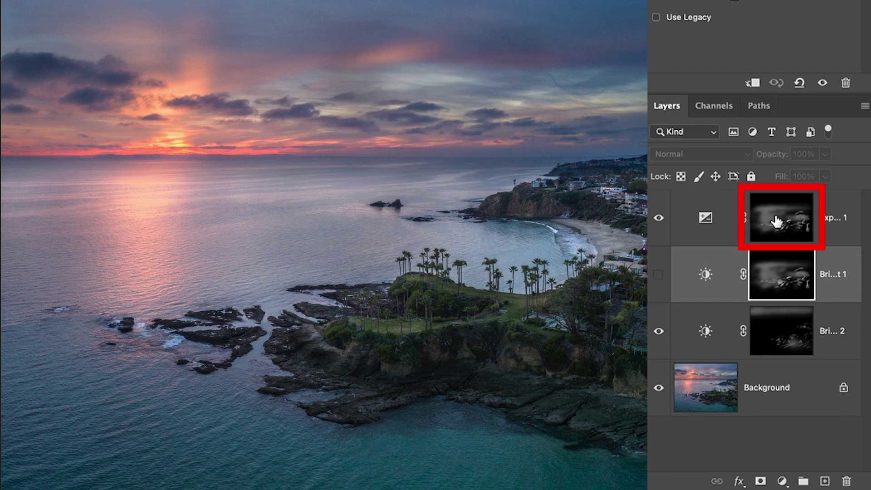
{"action": "left_click", "coordinate": [770, 225]}
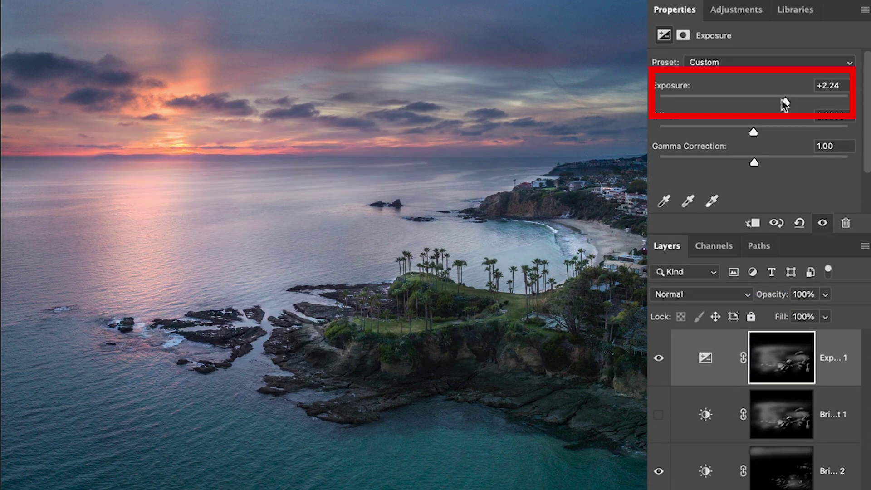
{"action": "mouse_move", "coordinate": [784, 102]}
{"action": "left_mouse_down"}
{"action": "mouse_move", "coordinate": [799, 100]}
{"action": "mouse_move", "coordinate": [781, 101]}
{"action": "mouse_move", "coordinate": [788, 101]}
{"action": "left_mouse_up"}
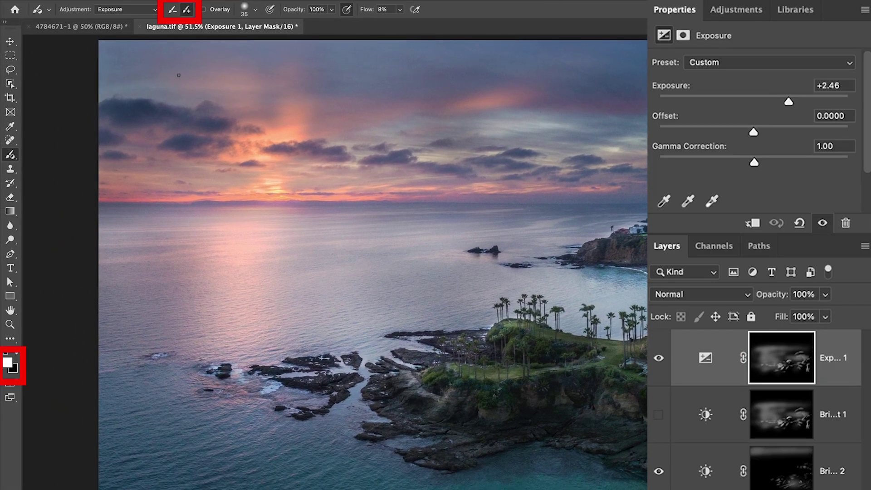
Step: Set the brush to subtract, enlarge it considerably, and paint away some of the exposure effect over the sun's reflection on the sea
{"action": "left_click", "coordinate": [173, 10]}
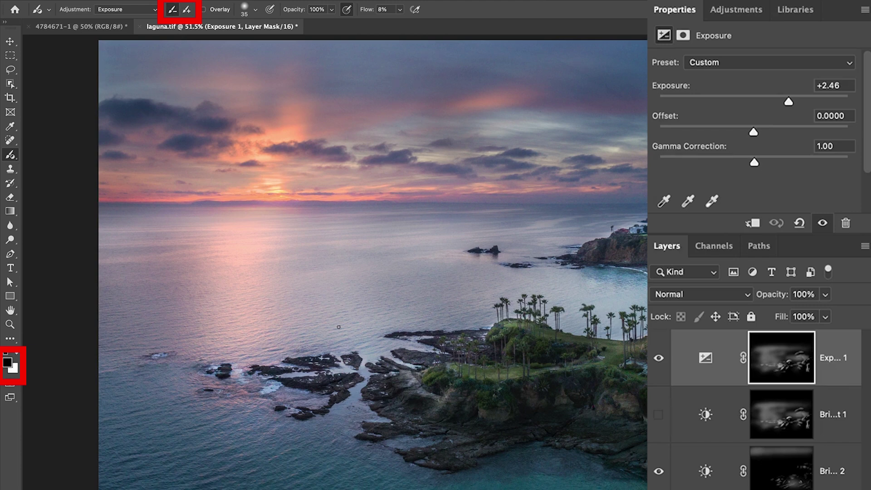
{"action": "key", "text": "bracketright"}
{"action": "key", "text": "bracketright"}
{"action": "key", "text": "bracketright"}
{"action": "key", "text": "bracketright"}
{"action": "key", "text": "bracketright"}
{"action": "key", "text": "bracketright"}
{"action": "key", "text": "bracketright"}
{"action": "key", "text": "bracketright"}
{"action": "key", "text": "bracketright"}
{"action": "key", "text": "bracketright"}
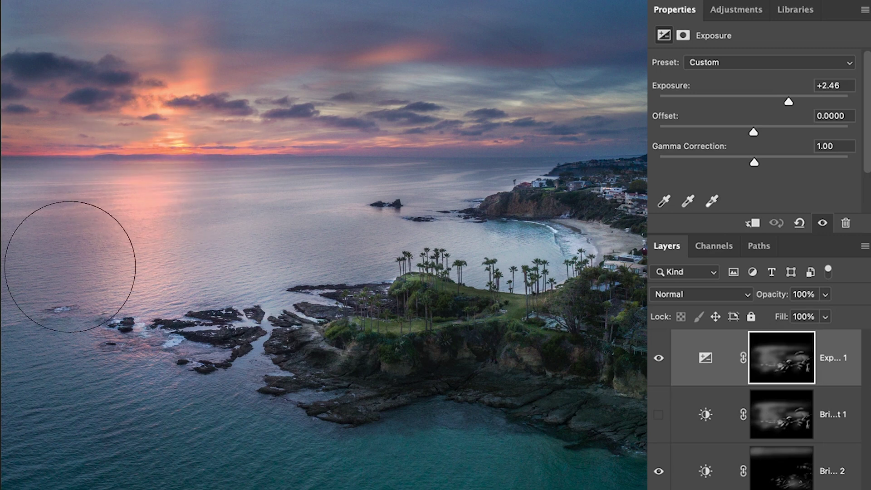
{"action": "left_click_drag", "start_coordinate": [137, 156], "coordinate": [101, 299]}
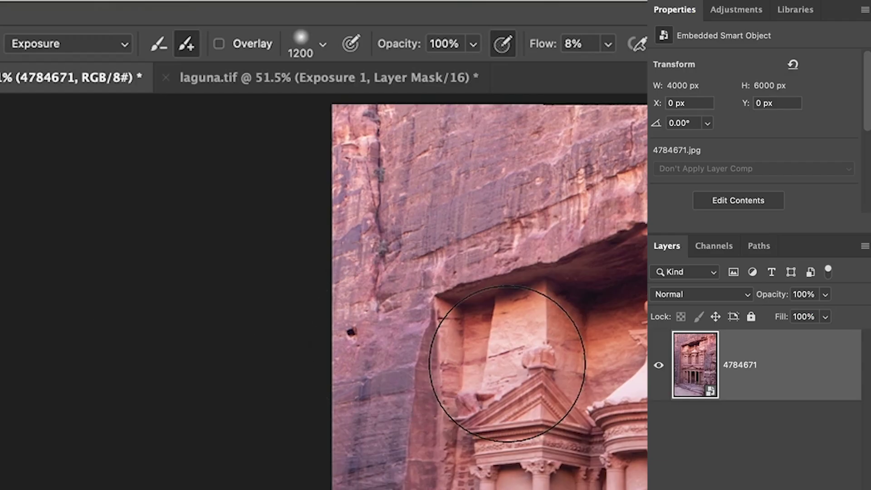
Step: Shrink the adding Exposure brush to roughly the width of a column on the rock-cut temple photo
{"action": "key", "text": "bracketleft"}
{"action": "key", "text": "bracketleft"}
{"action": "key", "text": "bracketleft"}
{"action": "key", "text": "bracketleft"}
{"action": "key", "text": "bracketleft"}
{"action": "key", "text": "bracketleft"}
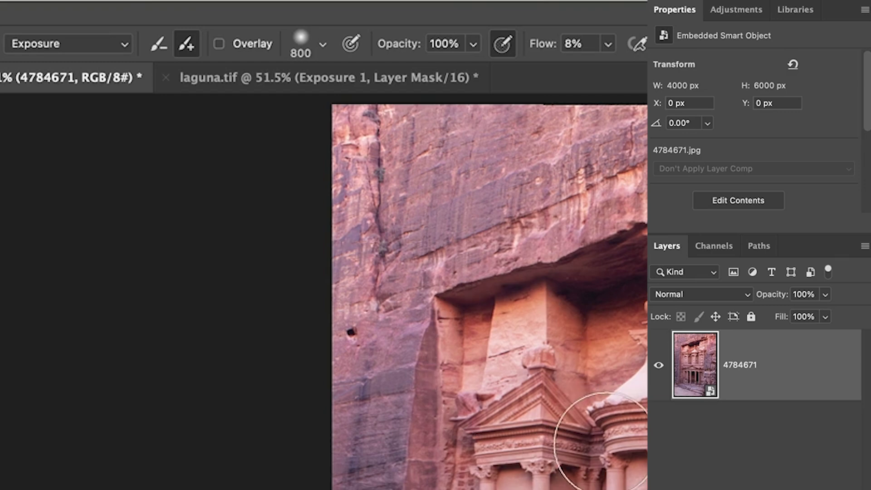
{"action": "key", "text": "bracketleft"}
{"action": "key", "text": "bracketleft"}
{"action": "key", "text": "bracketleft"}
{"action": "key", "text": "bracketleft"}
{"action": "key", "text": "bracketleft"}
{"action": "key", "text": "bracketleft"}
{"action": "key", "text": "bracketleft"}
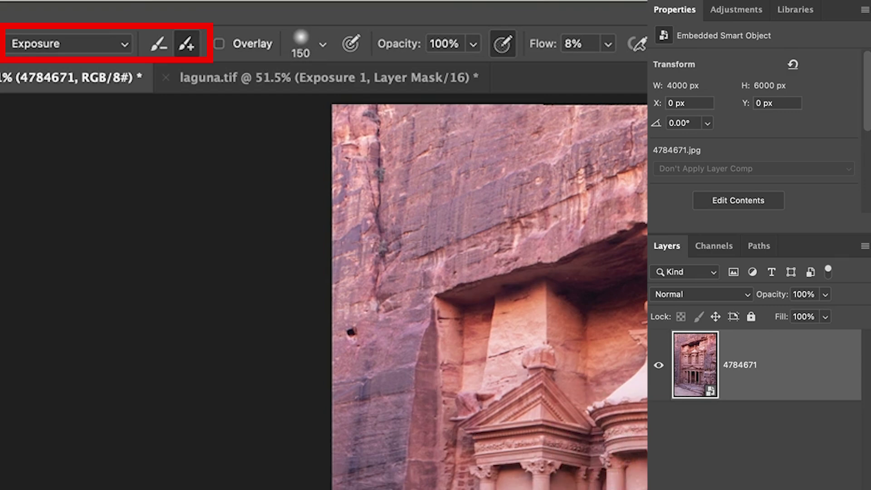
{"action": "key", "text": "bracketleft"}
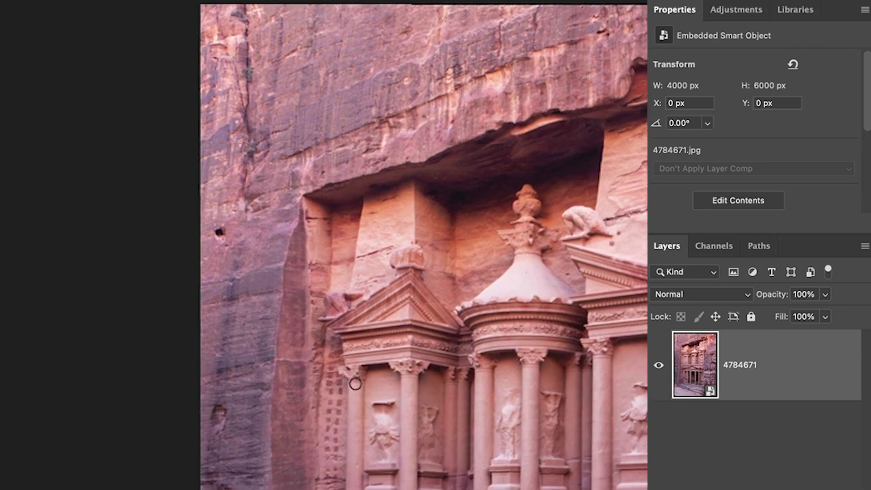
Step: Brighten the temple's upper columns with straight vertical strokes on a new Exposure layer at +1.00
{"action": "left_click_drag", "start_coordinate": [356, 383], "coordinate": [131, 218]}
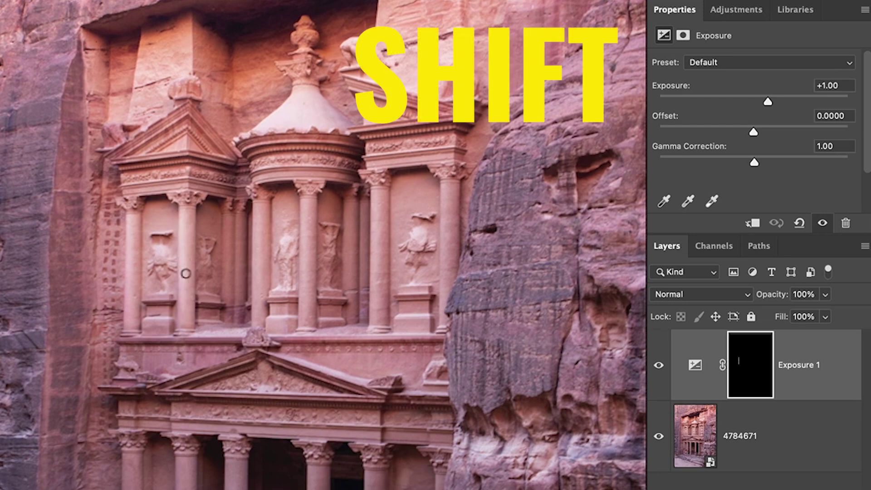
{"action": "left_click", "coordinate": [181, 186]}
{"action": "left_click", "coordinate": [180, 311], "text": "shift"}
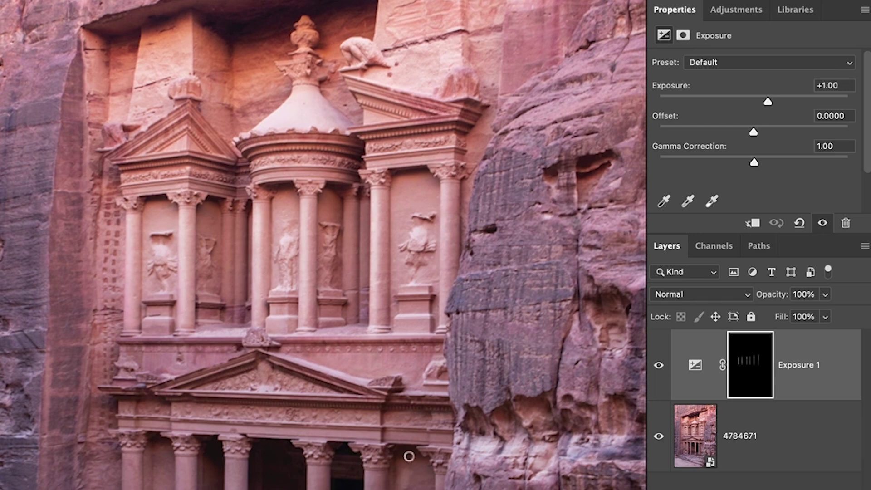
Step: Add a second Exposure layer directly above the photo layer and set its exposure to -8.24
{"action": "left_click", "coordinate": [773, 435]}
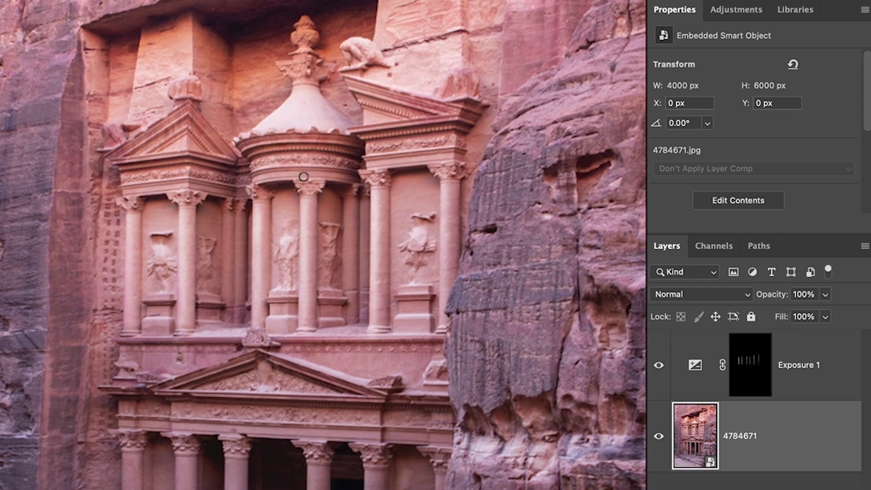
{"action": "key", "text": "F2"}
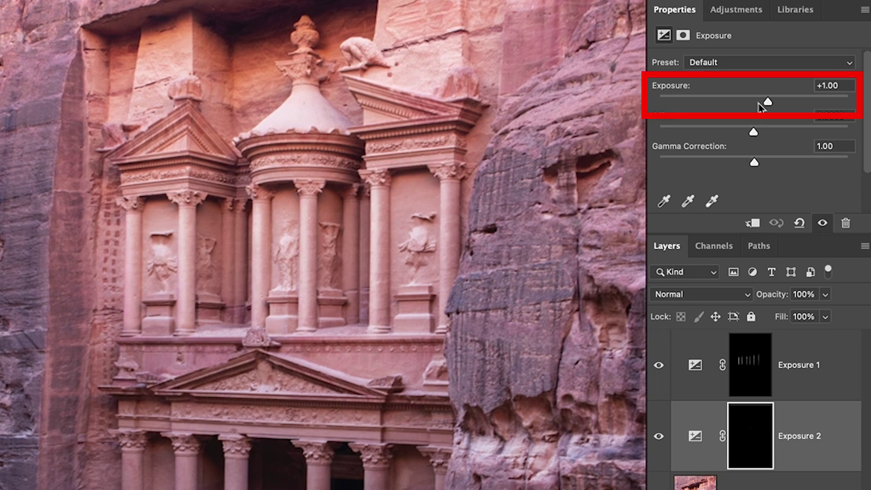
{"action": "left_click_drag", "start_coordinate": [767, 98], "coordinate": [684, 98]}
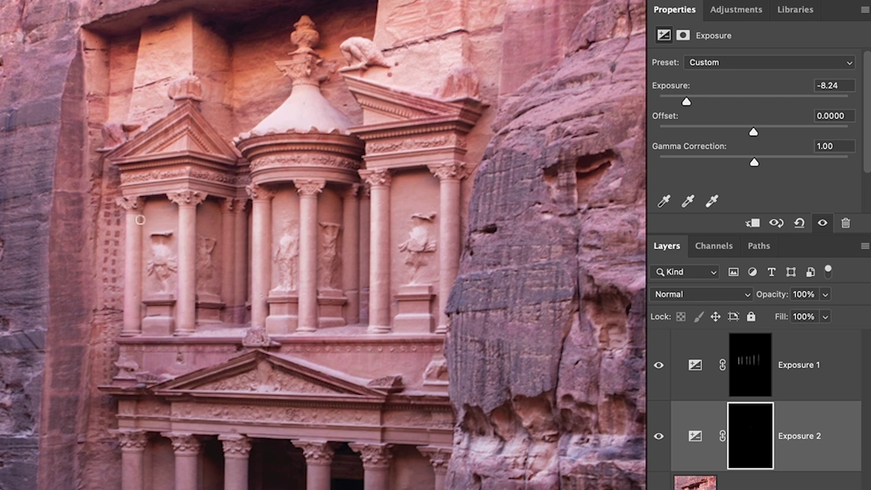
Step: Paint darkening strokes down the shaded right edges of the temple's upper columns on the Exposure 2 layer
{"action": "left_click_drag", "start_coordinate": [134, 211], "coordinate": [137, 313]}
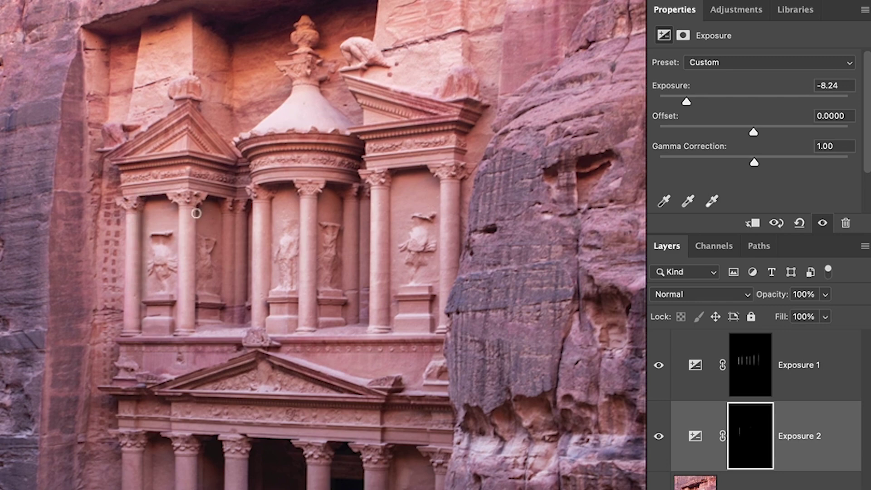
{"action": "left_click_drag", "start_coordinate": [193, 208], "coordinate": [201, 357]}
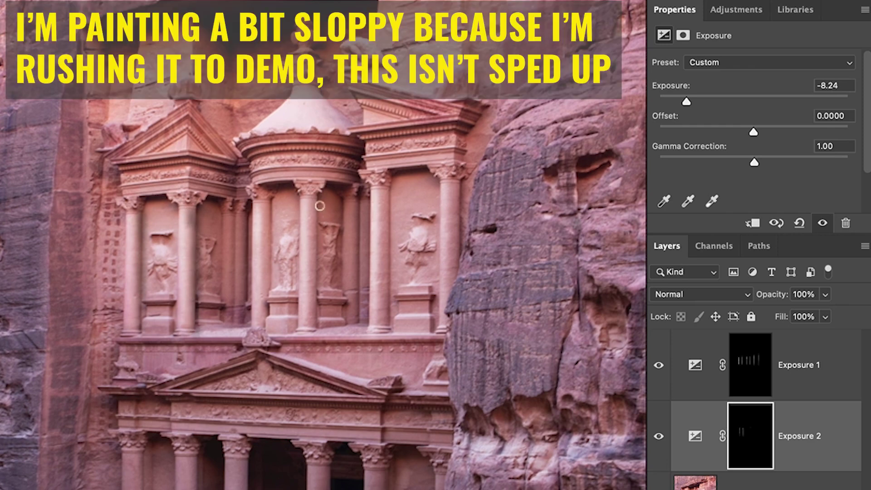
{"action": "left_click_drag", "start_coordinate": [310, 214], "coordinate": [315, 268]}
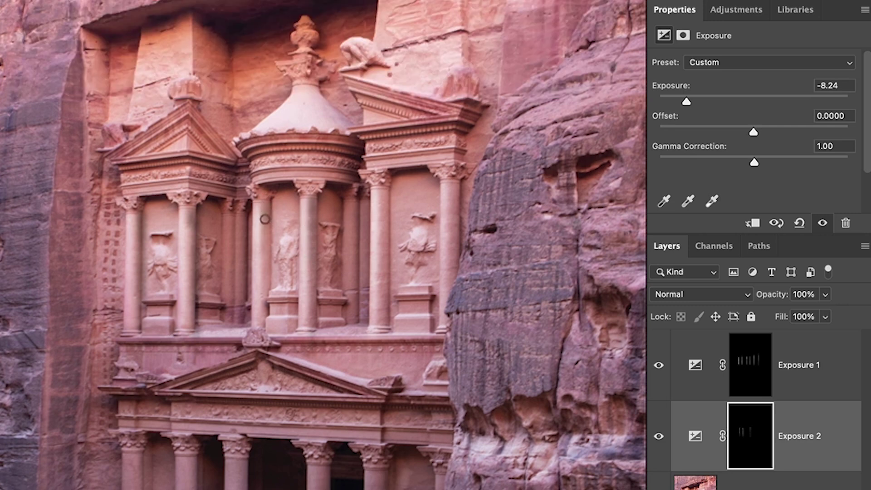
{"action": "left_click_drag", "start_coordinate": [268, 209], "coordinate": [267, 307]}
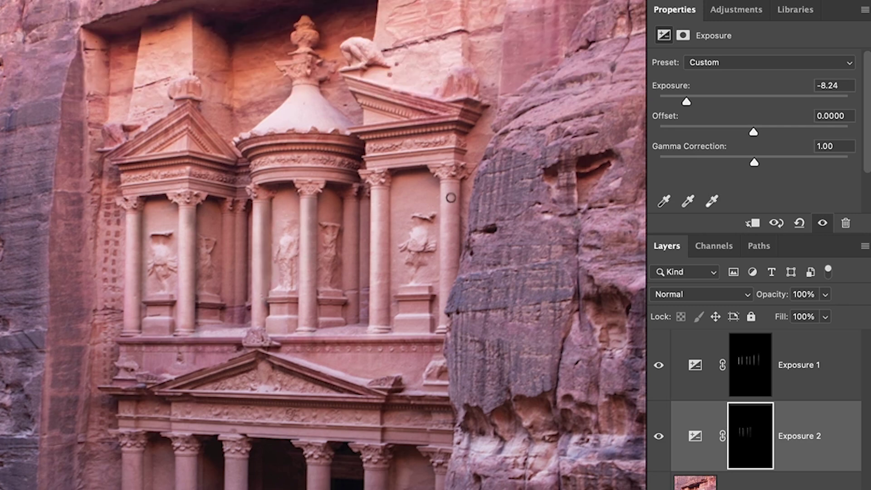
{"action": "mouse_move", "coordinate": [392, 193]}
{"action": "left_mouse_down"}
{"action": "mouse_move", "coordinate": [385, 246]}
{"action": "mouse_move", "coordinate": [401, 273]}
{"action": "mouse_move", "coordinate": [389, 295]}
{"action": "left_mouse_up"}
{"action": "left_click_drag", "start_coordinate": [458, 185], "coordinate": [456, 288]}
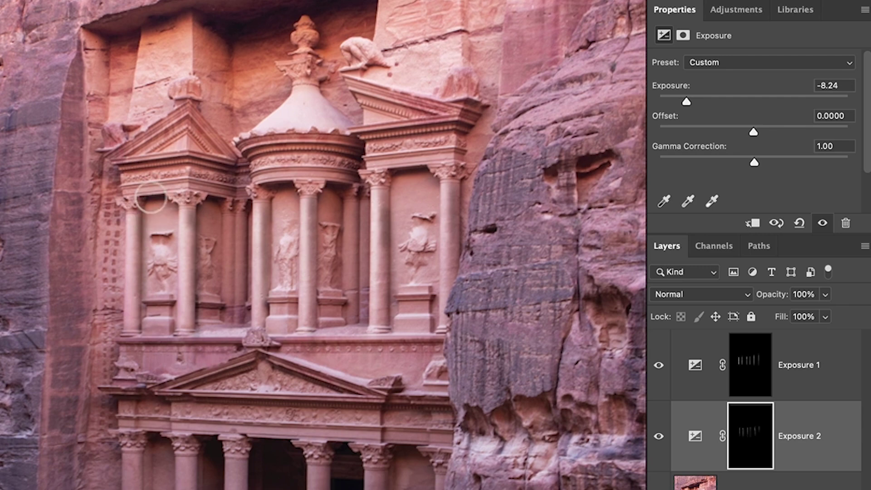
Step: Lower the Adjustment Brush flow to 2%
{"action": "scroll", "coordinate": [282, 64], "scroll_direction": "up", "scroll_amount": 3}
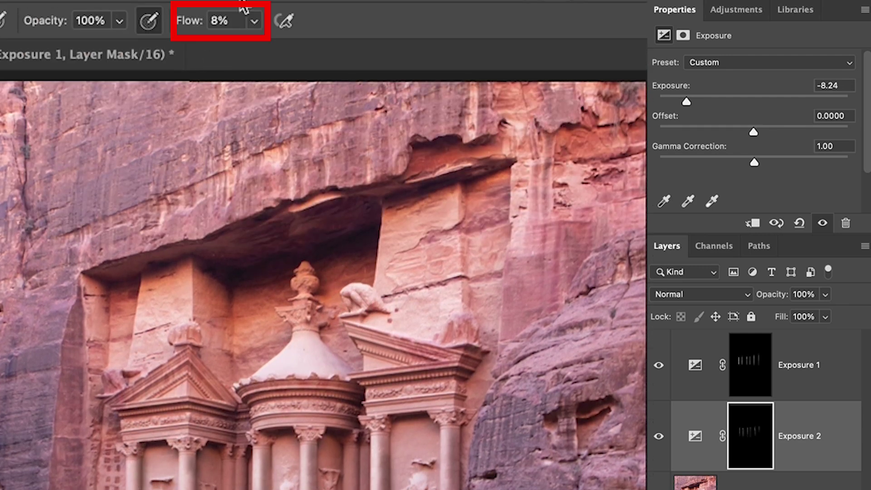
{"action": "left_click_drag", "start_coordinate": [187, 22], "coordinate": [177, 36]}
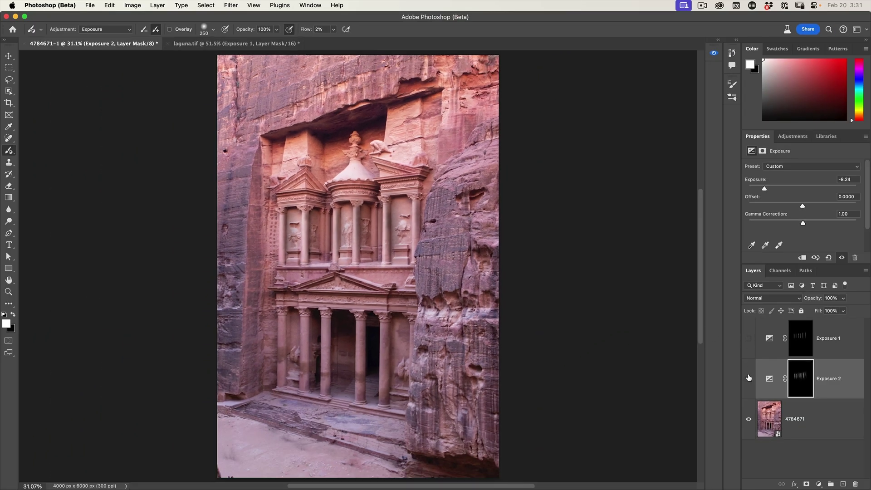
Step: Show the Exposure 2 layer while Exposure 1 stays hidden to check the darkening effect on the columns
{"action": "left_click", "coordinate": [749, 378]}
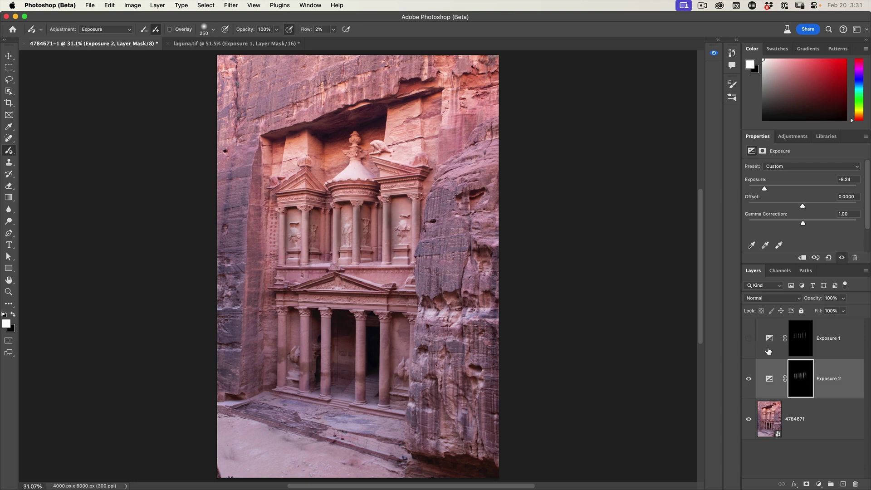